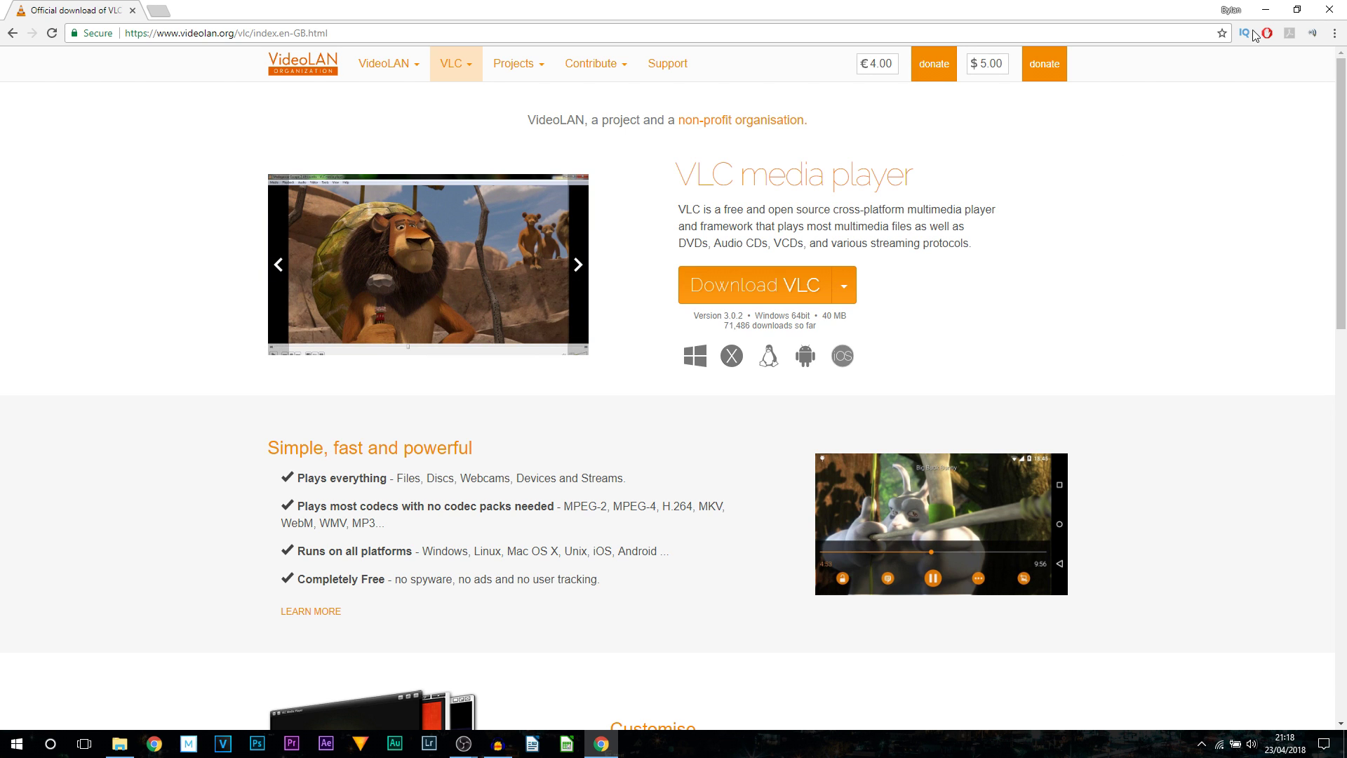
Step: Close the Chrome window showing the VideoLAN VLC download page
{"action": "left_click", "coordinate": [1330, 7]}
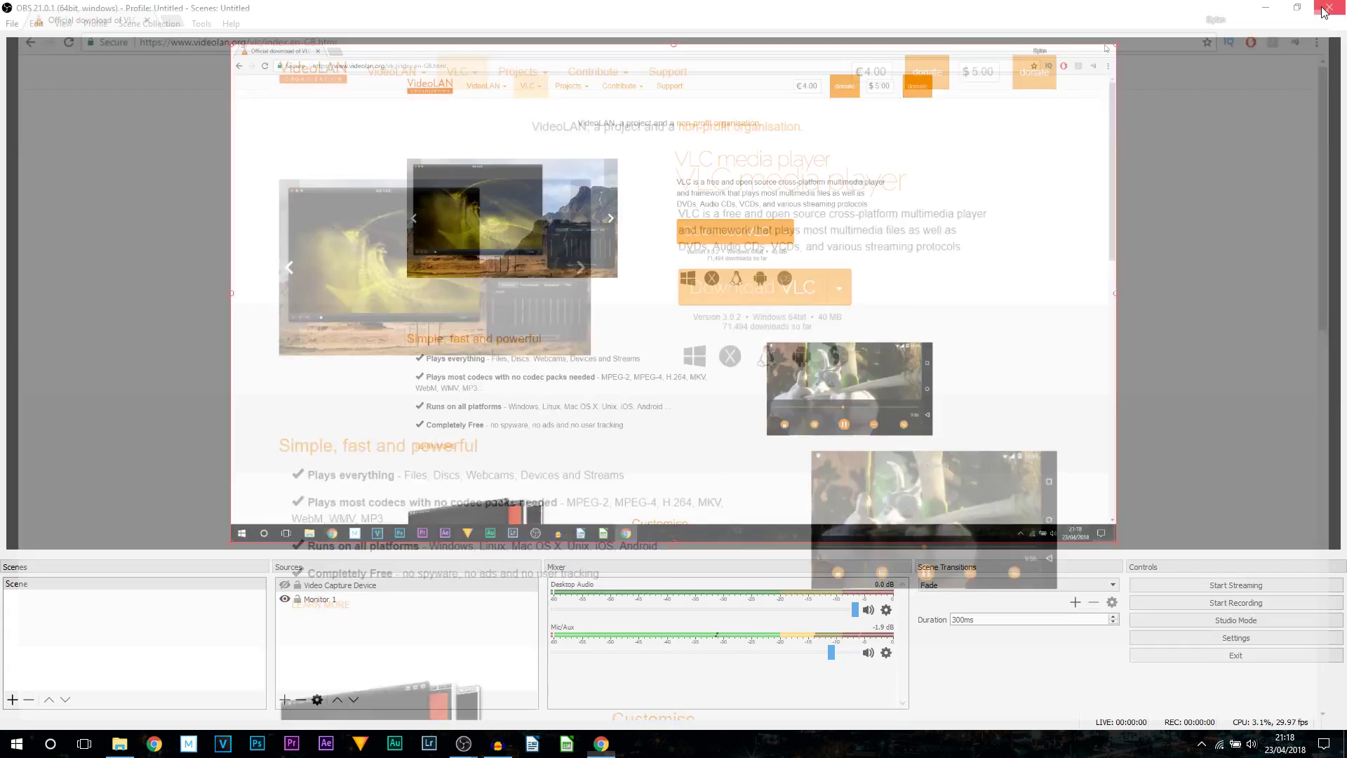
Step: Restore the Livestream folder window and select the Unknown Brain track
{"action": "left_click", "coordinate": [121, 748]}
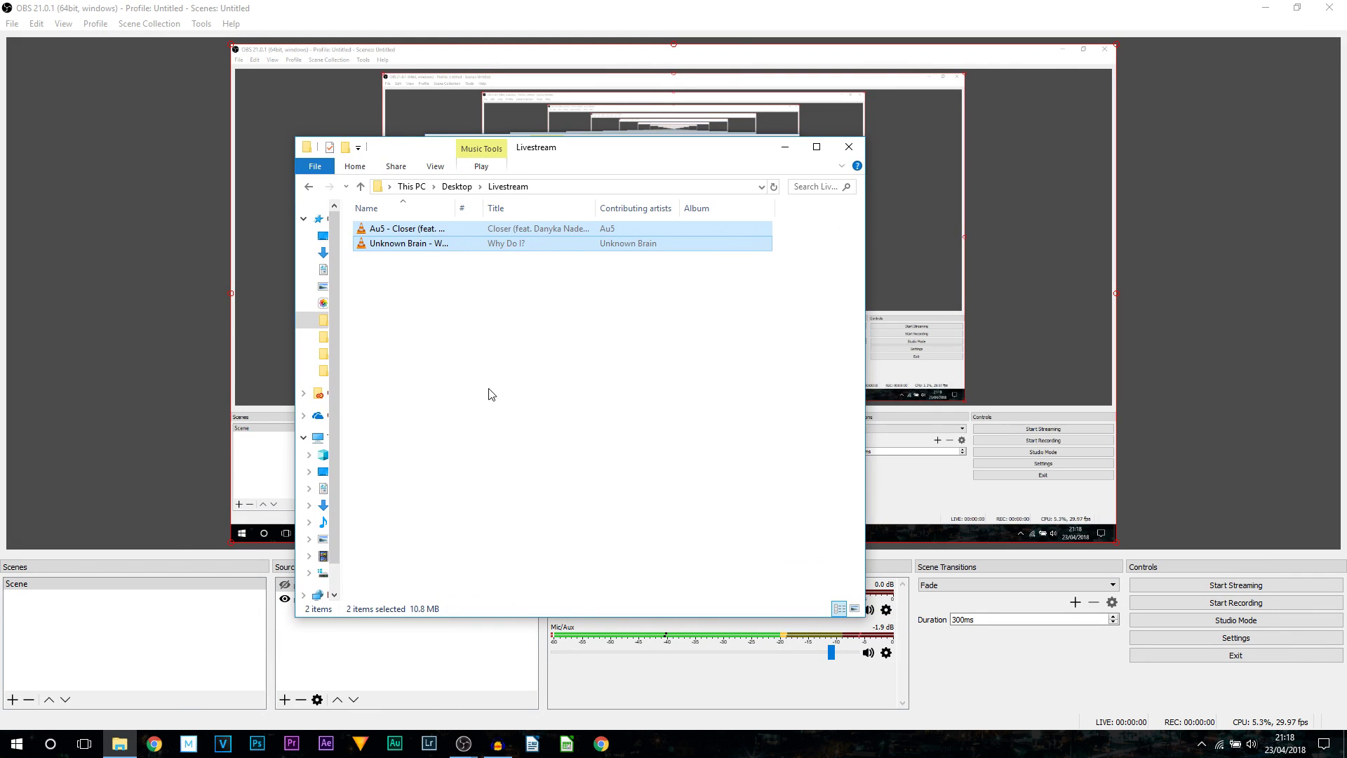
{"action": "left_click", "coordinate": [490, 391]}
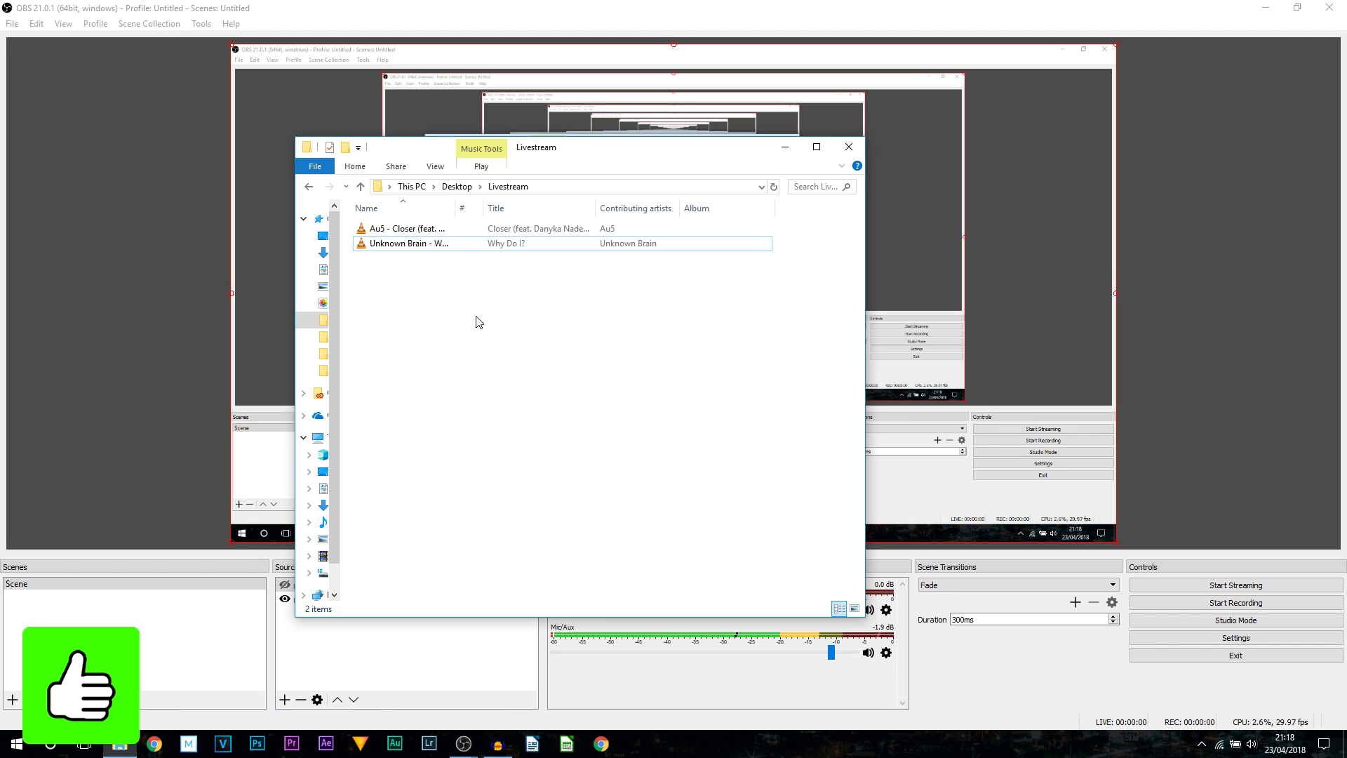
{"action": "left_click", "coordinate": [407, 246]}
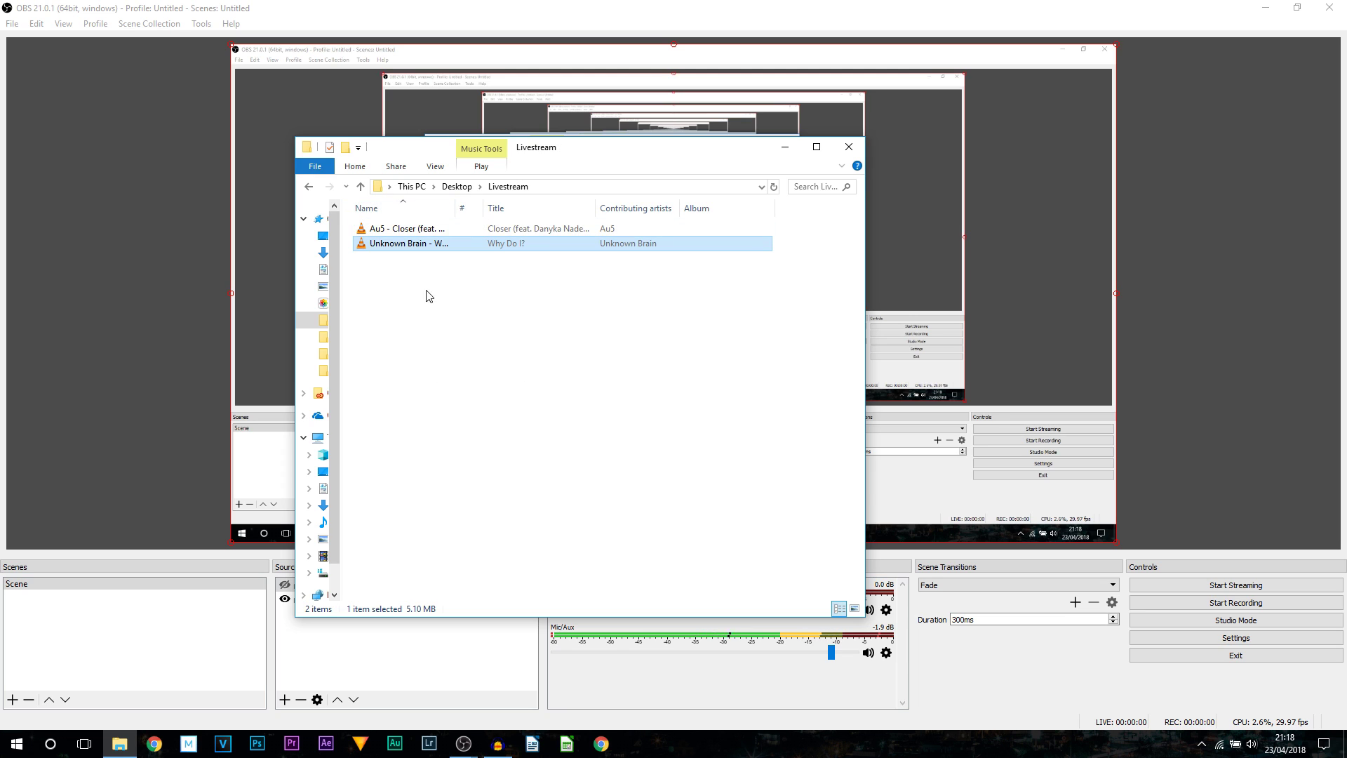
Step: Make VLC media player the default app for .mp3 files, then select both tracks
{"action": "right_click", "coordinate": [377, 247]}
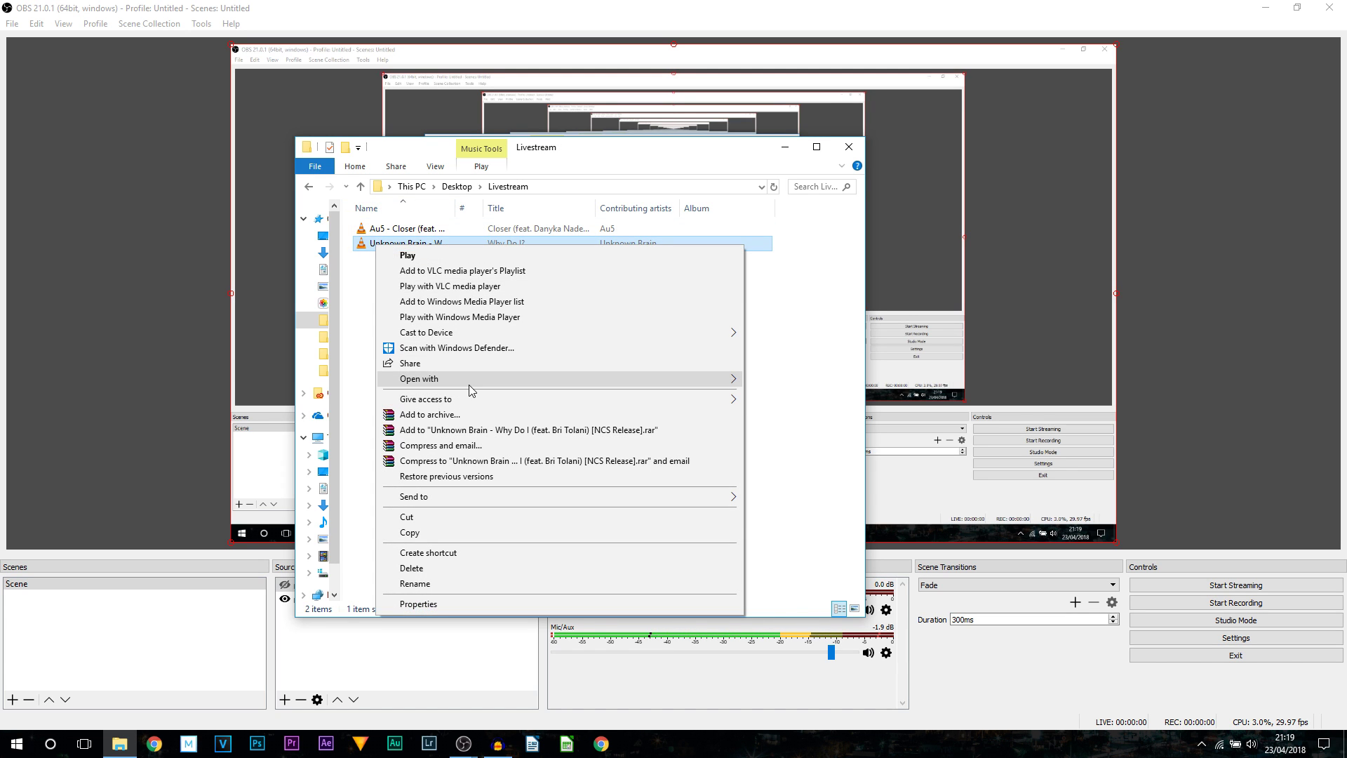
{"action": "mouse_move", "coordinate": [644, 379]}
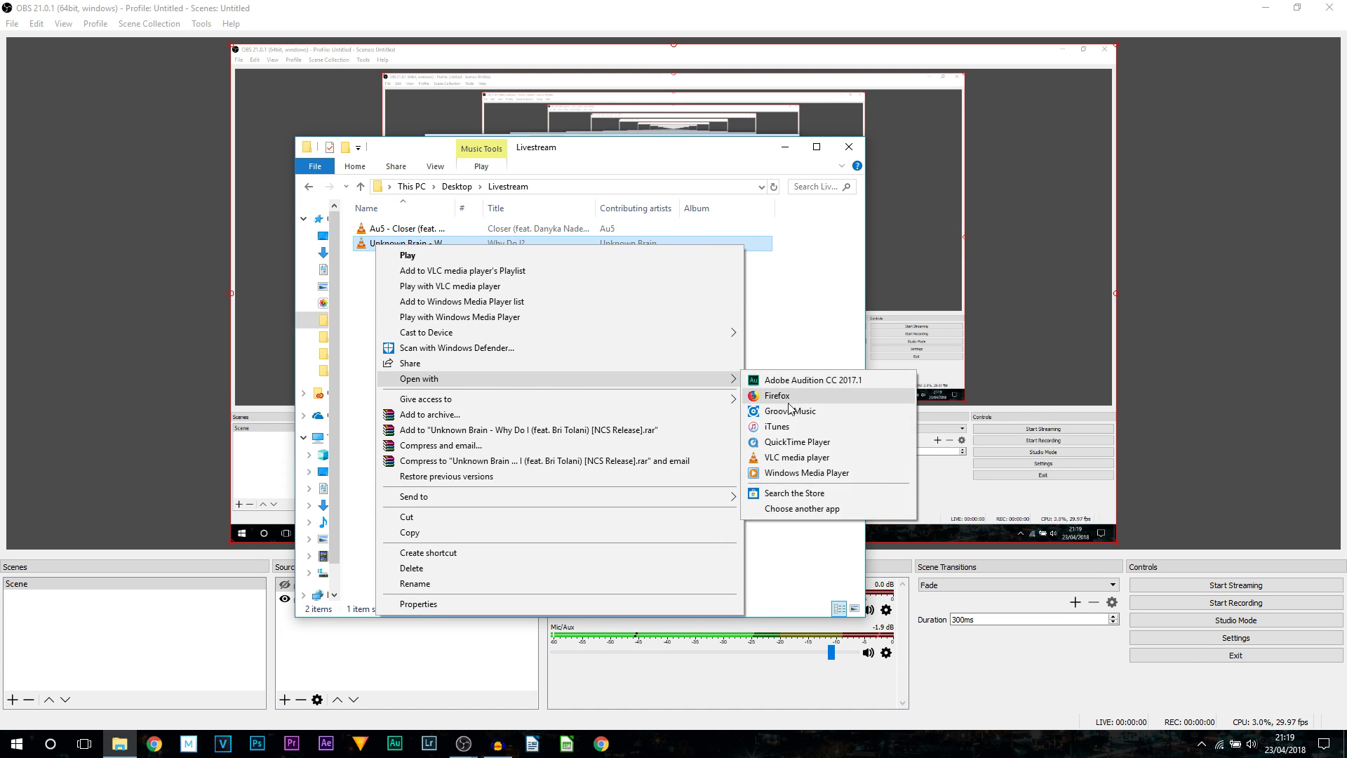
{"action": "left_click", "coordinate": [812, 517]}
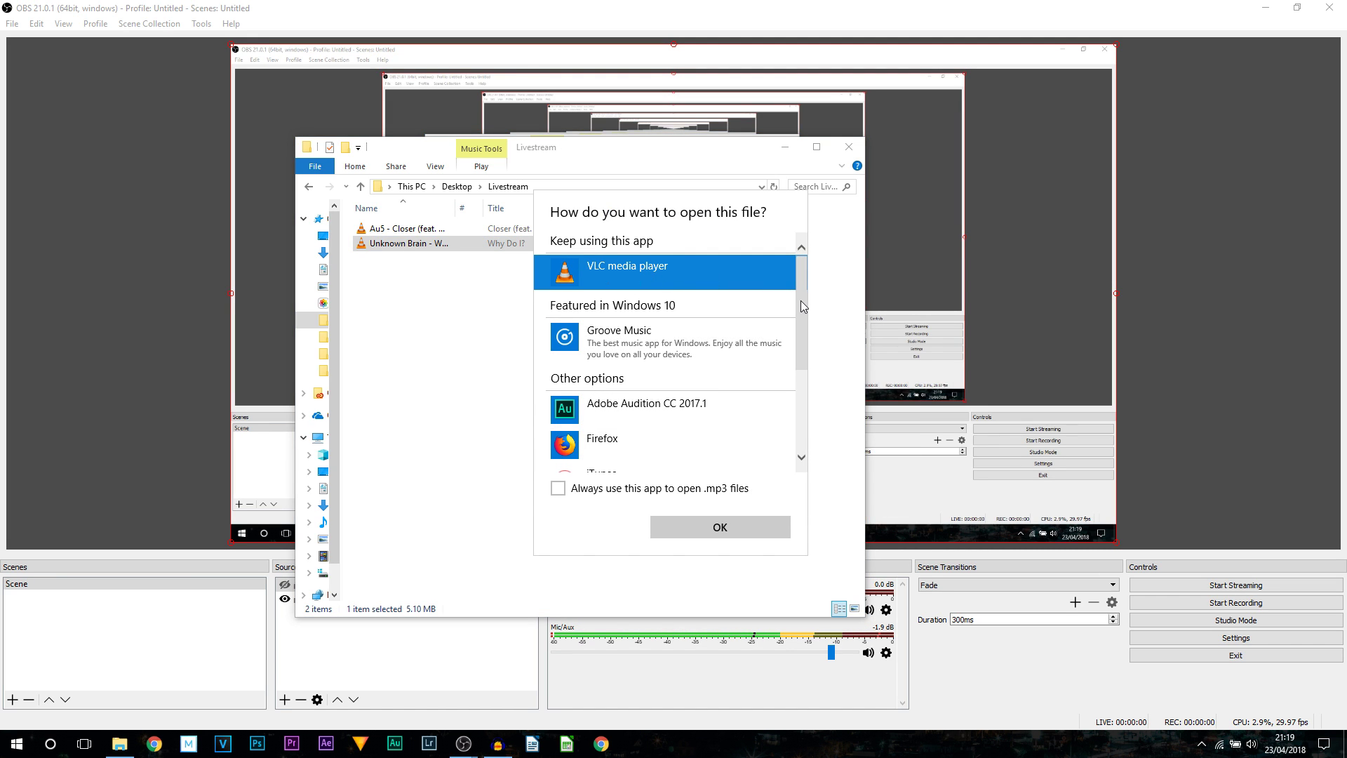
{"action": "left_click_drag", "start_coordinate": [801, 298], "coordinate": [803, 423]}
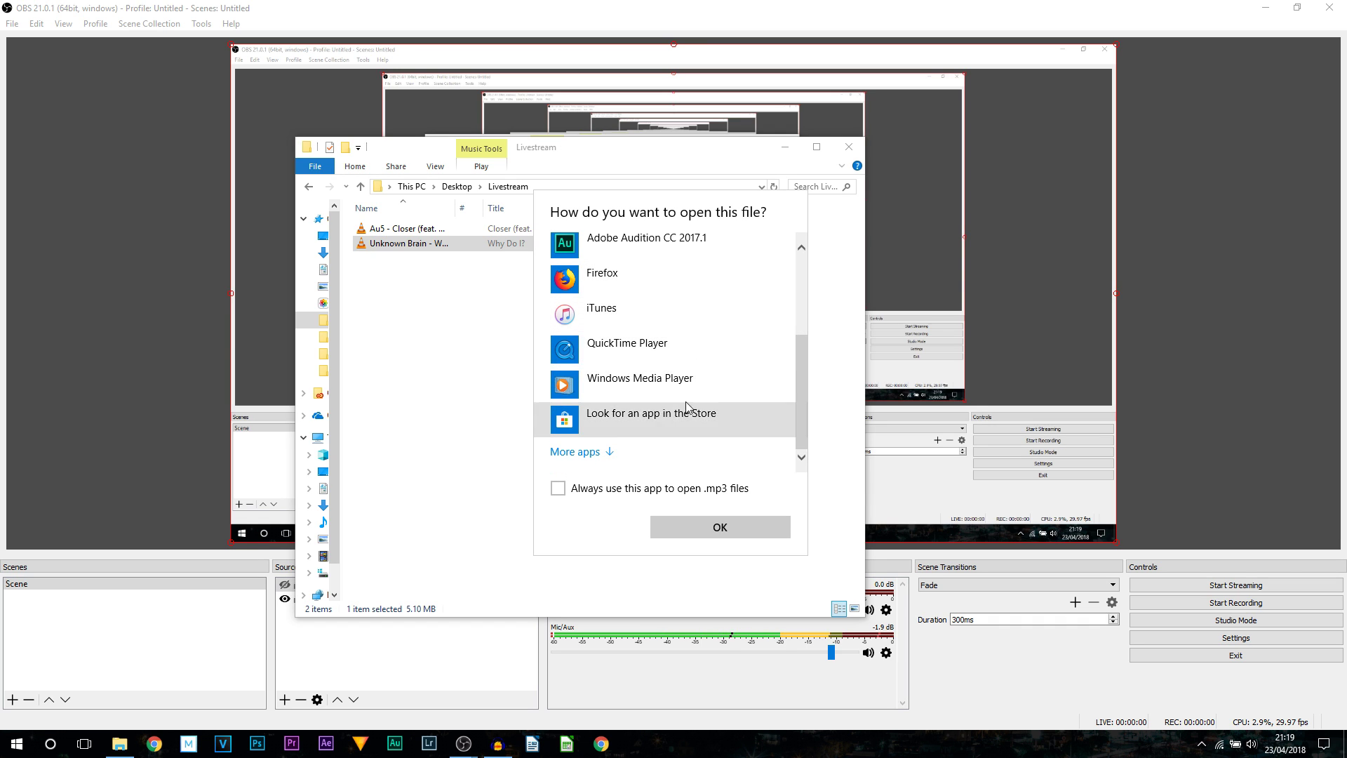
{"action": "left_click", "coordinate": [688, 495]}
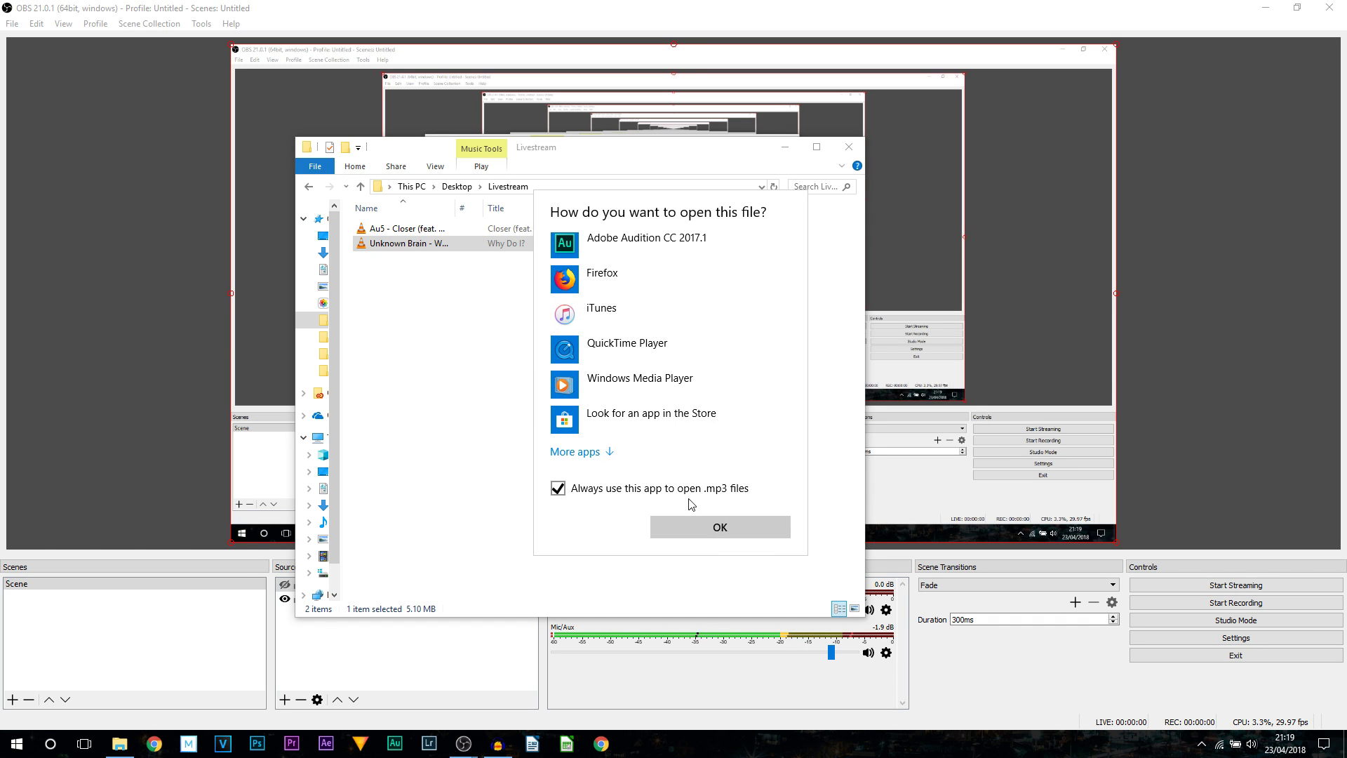
{"action": "left_click", "coordinate": [717, 533]}
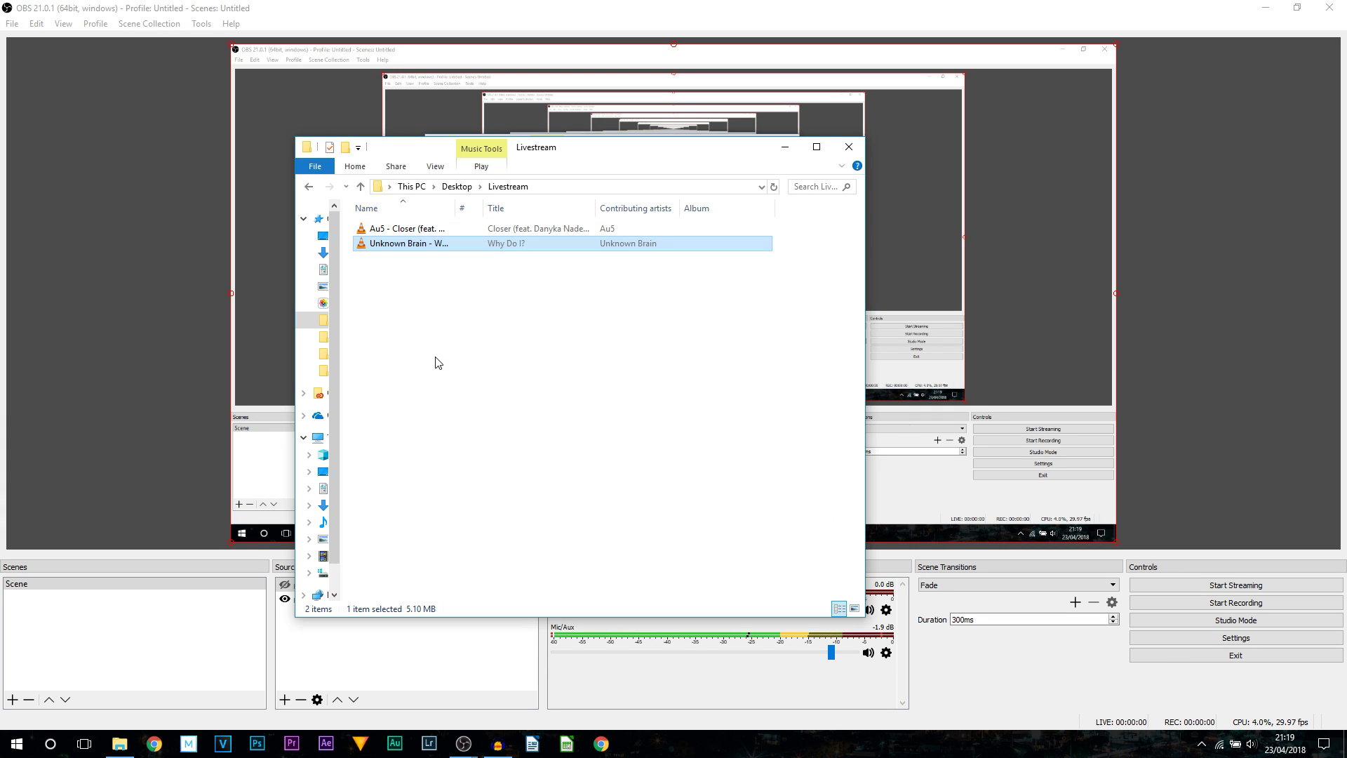
{"action": "left_click_drag", "start_coordinate": [436, 358], "coordinate": [349, 218]}
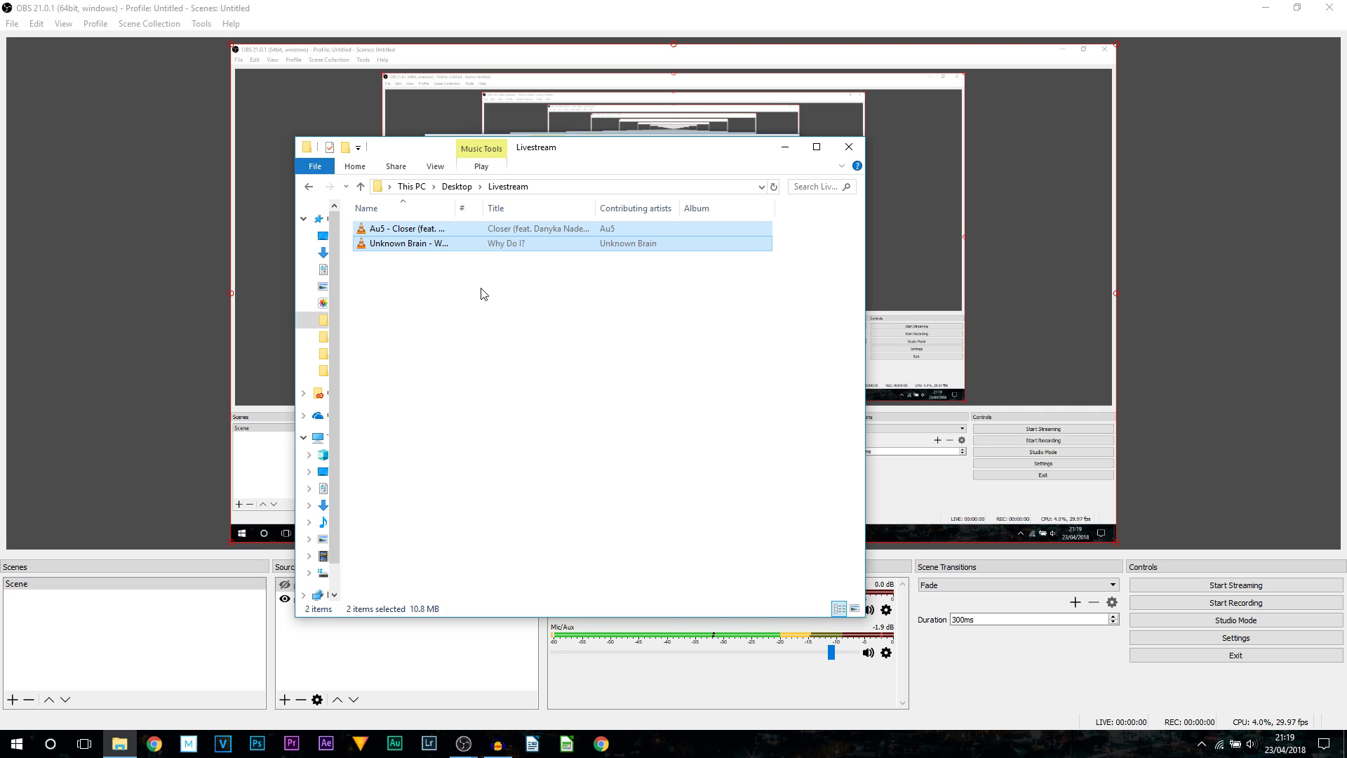
Step: Play both tracks in VLC at 39% volume through LG IPS FULLHD (Intel(R) Display Audio)
{"action": "key", "text": "Return"}
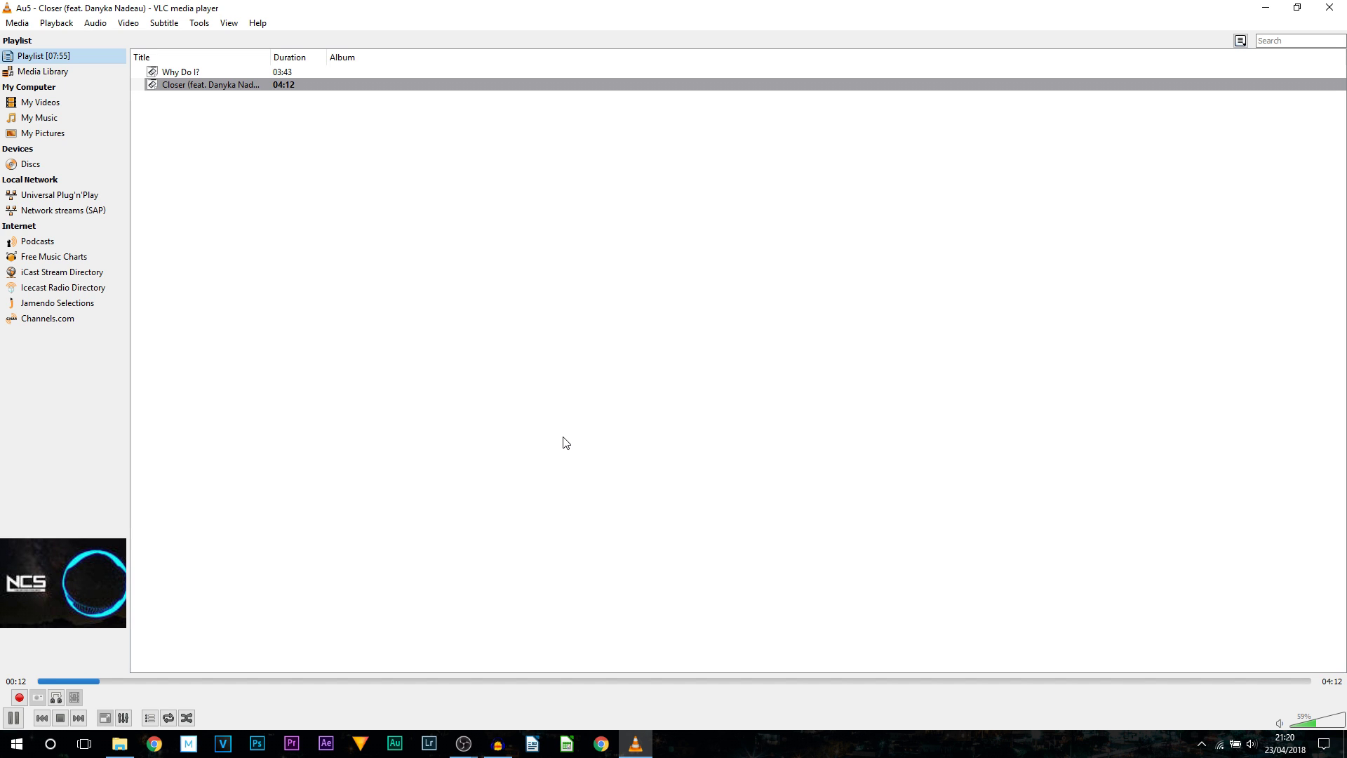
{"action": "scroll", "coordinate": [1325, 722], "scroll_direction": "down", "scroll_amount": 4}
{"action": "left_click", "coordinate": [96, 23]}
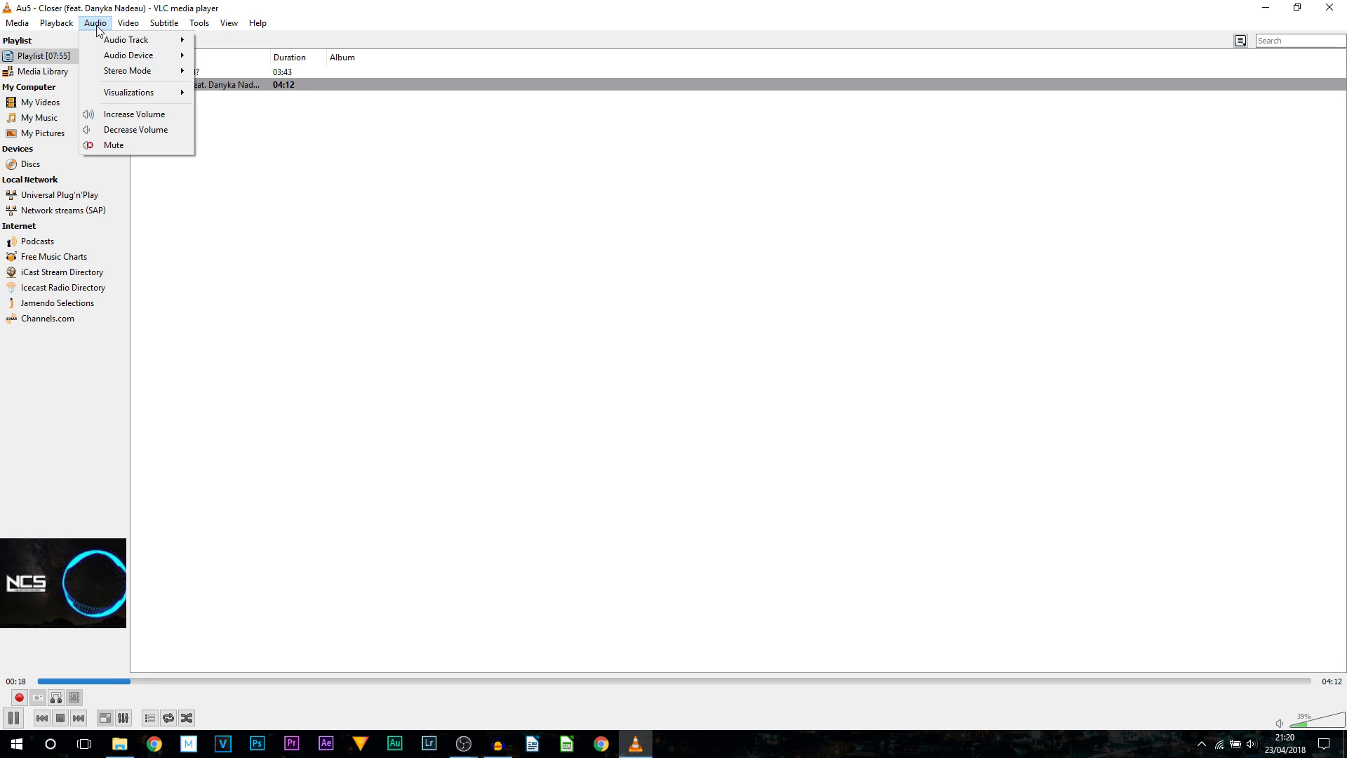
{"action": "mouse_move", "coordinate": [128, 56]}
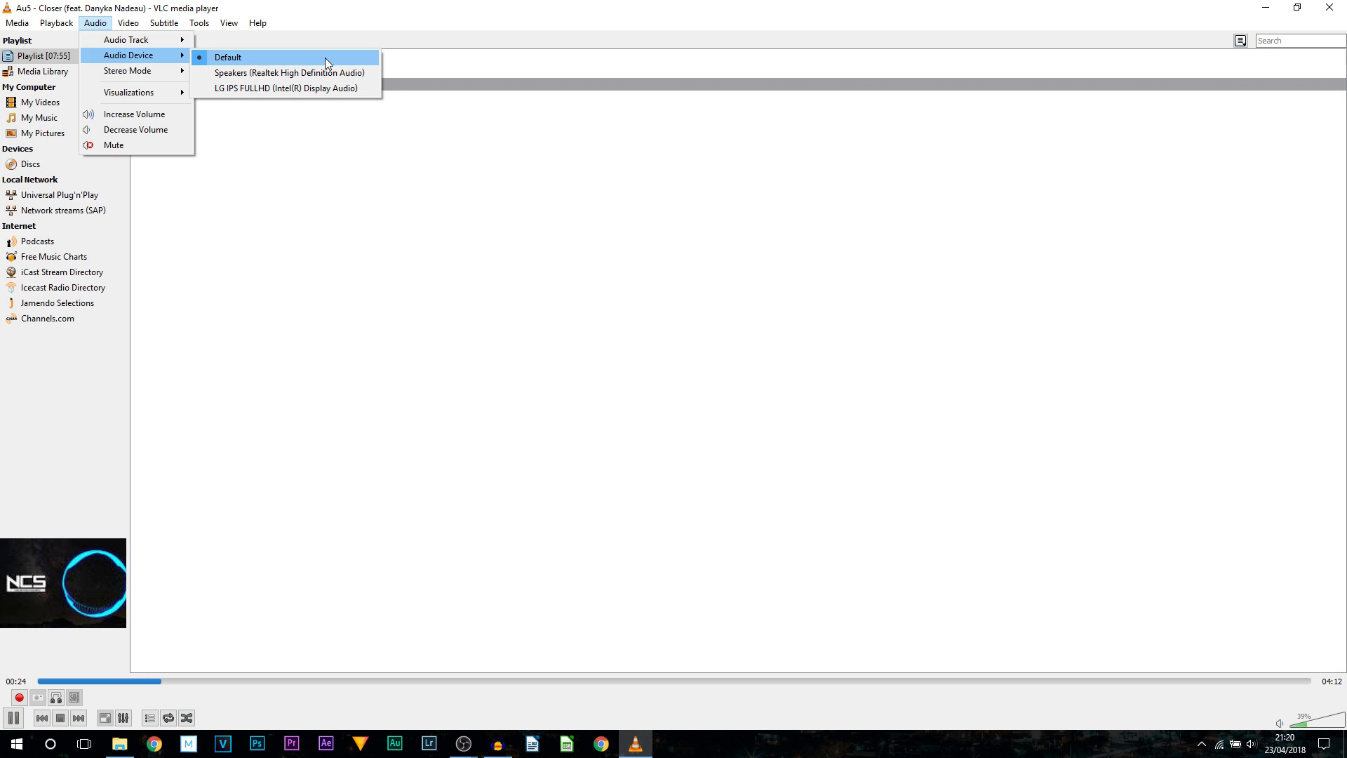
{"action": "left_click", "coordinate": [310, 89]}
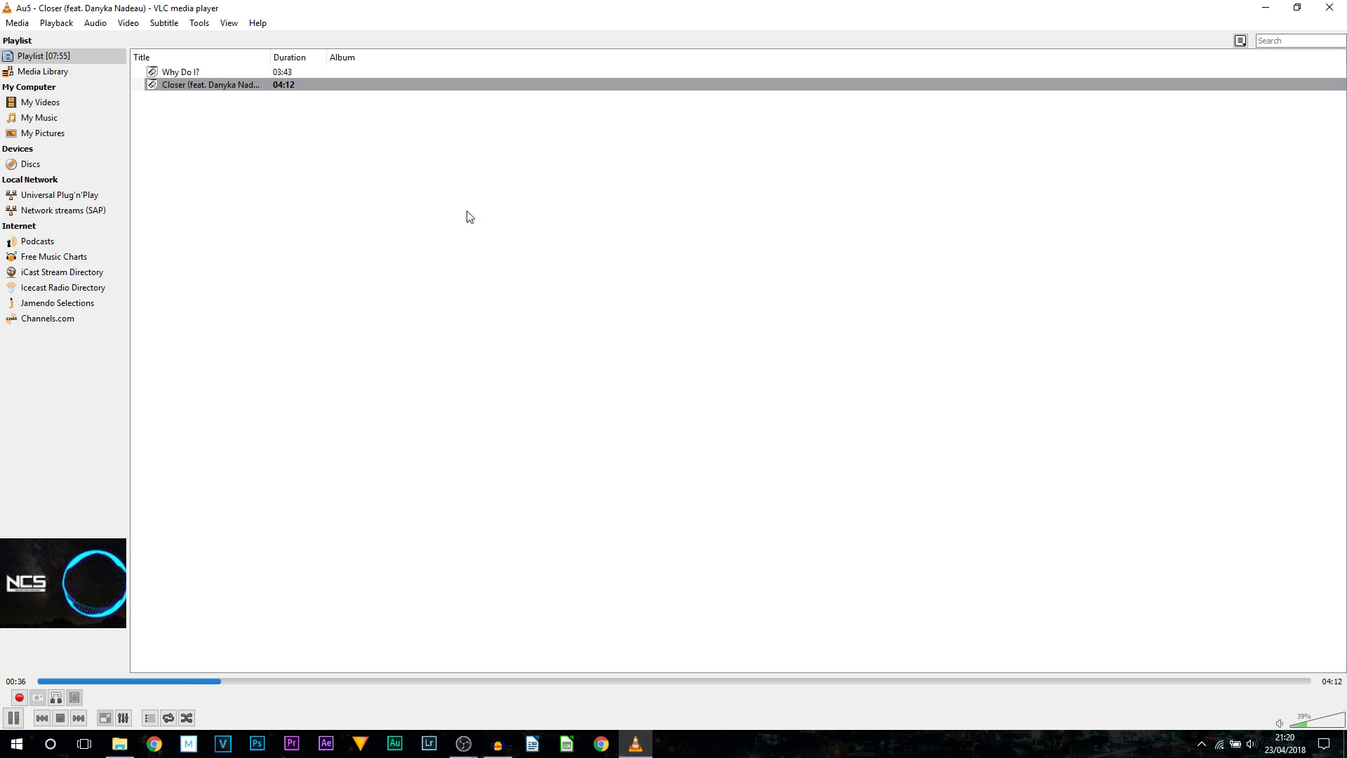
Step: Minimize VLC and set OBS Desktop Audio Device 2 to LG IPS FULLHD in Audio settings
{"action": "left_click", "coordinate": [1266, 10]}
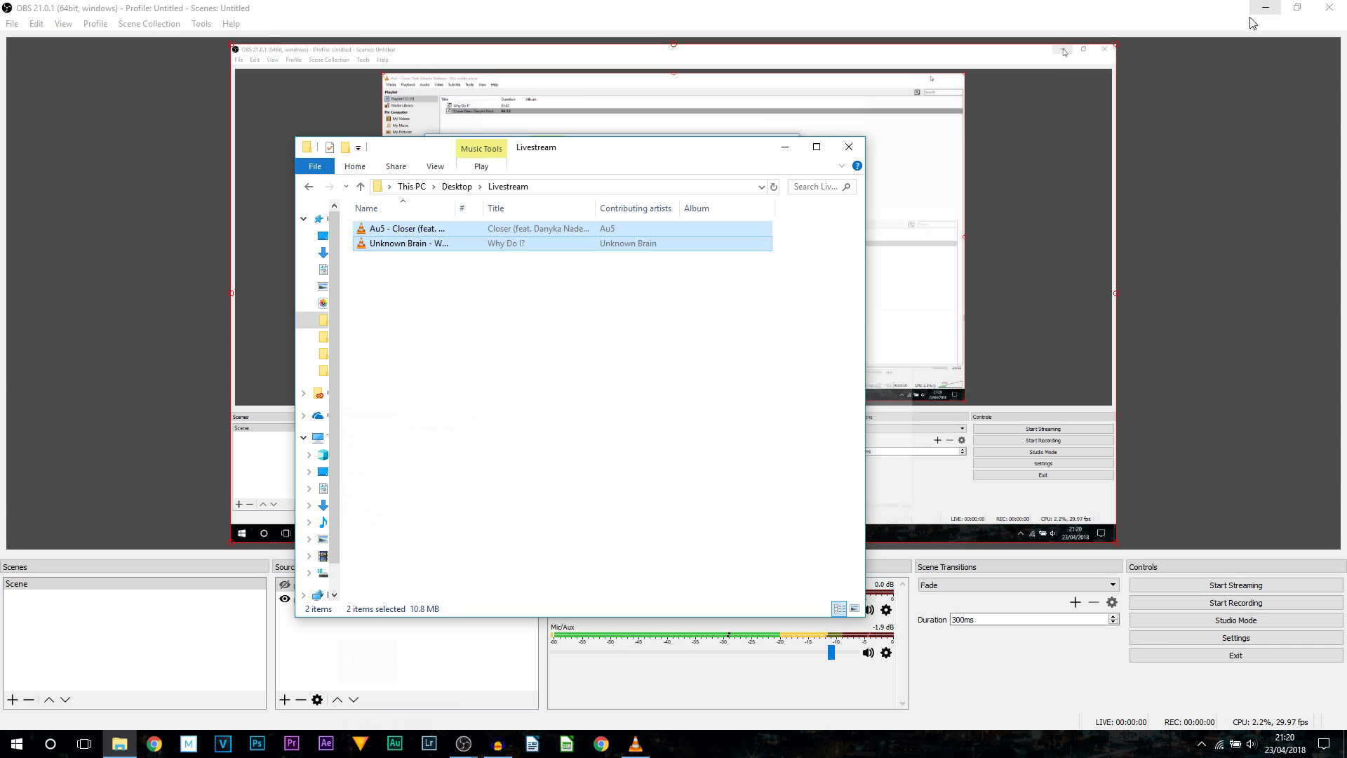
{"action": "left_click", "coordinate": [914, 518]}
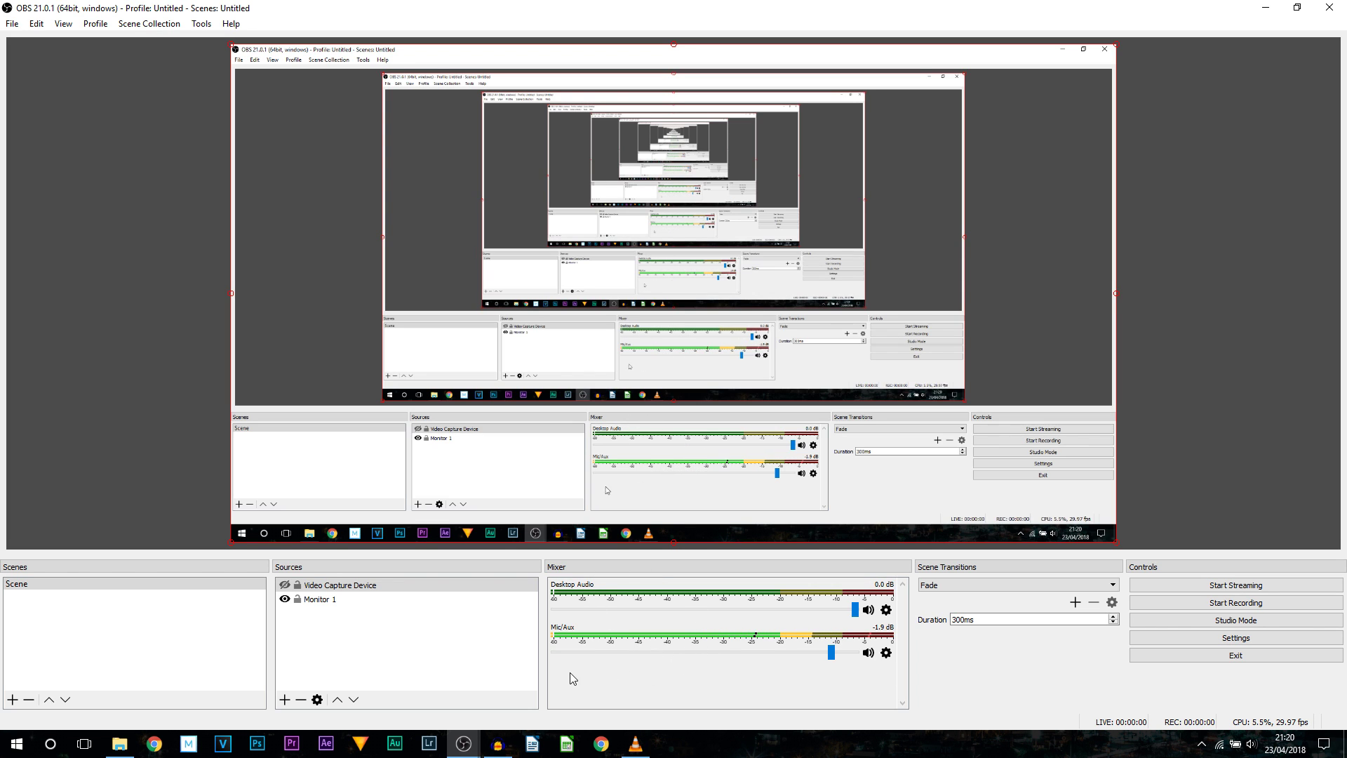
{"action": "left_click", "coordinate": [1193, 643]}
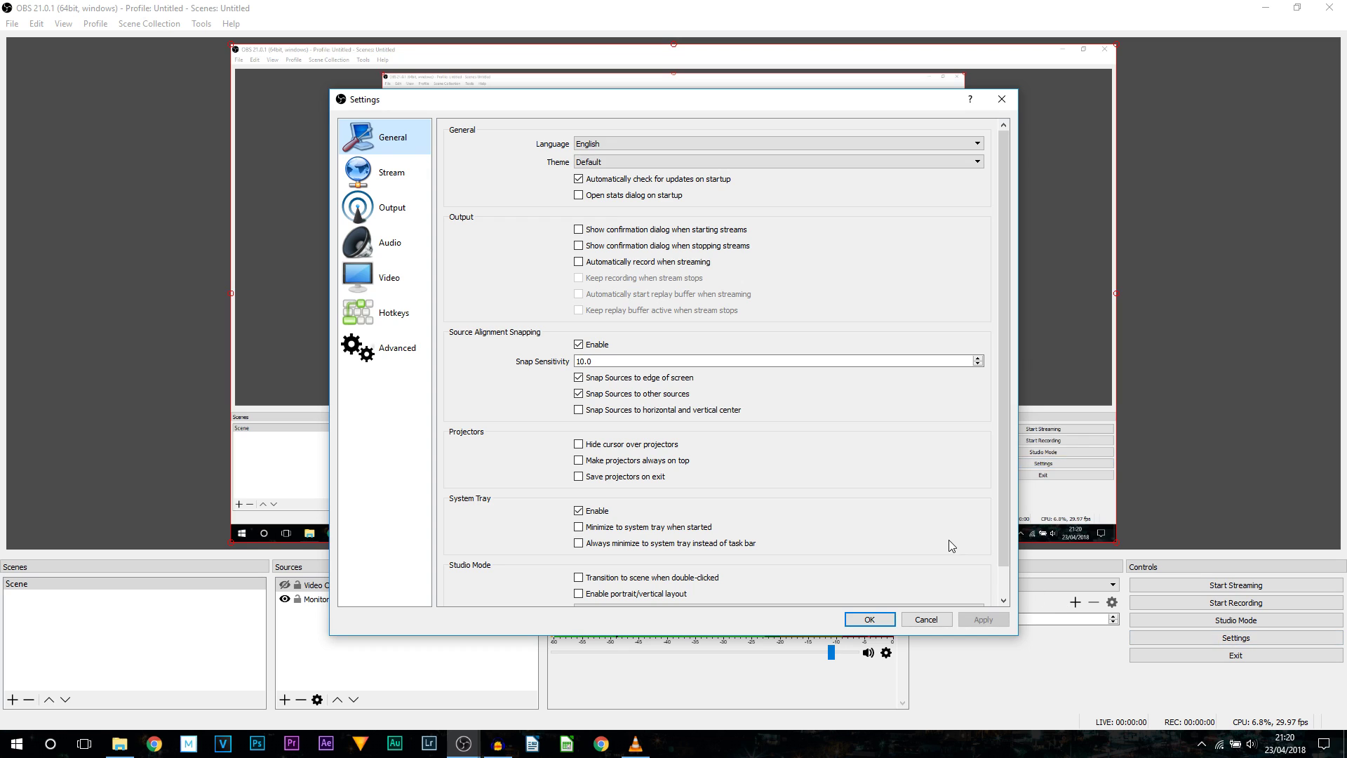
{"action": "left_click", "coordinate": [405, 249]}
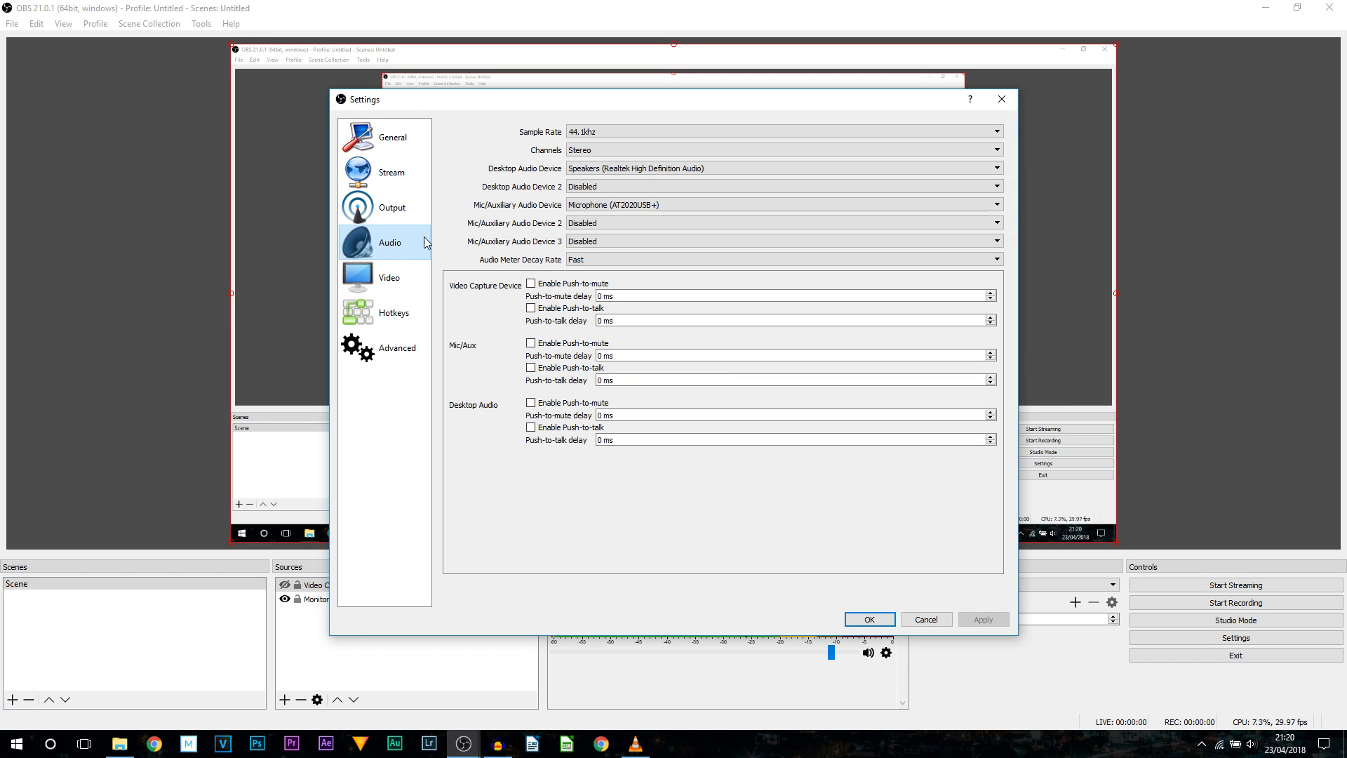
{"action": "left_click", "coordinate": [607, 188]}
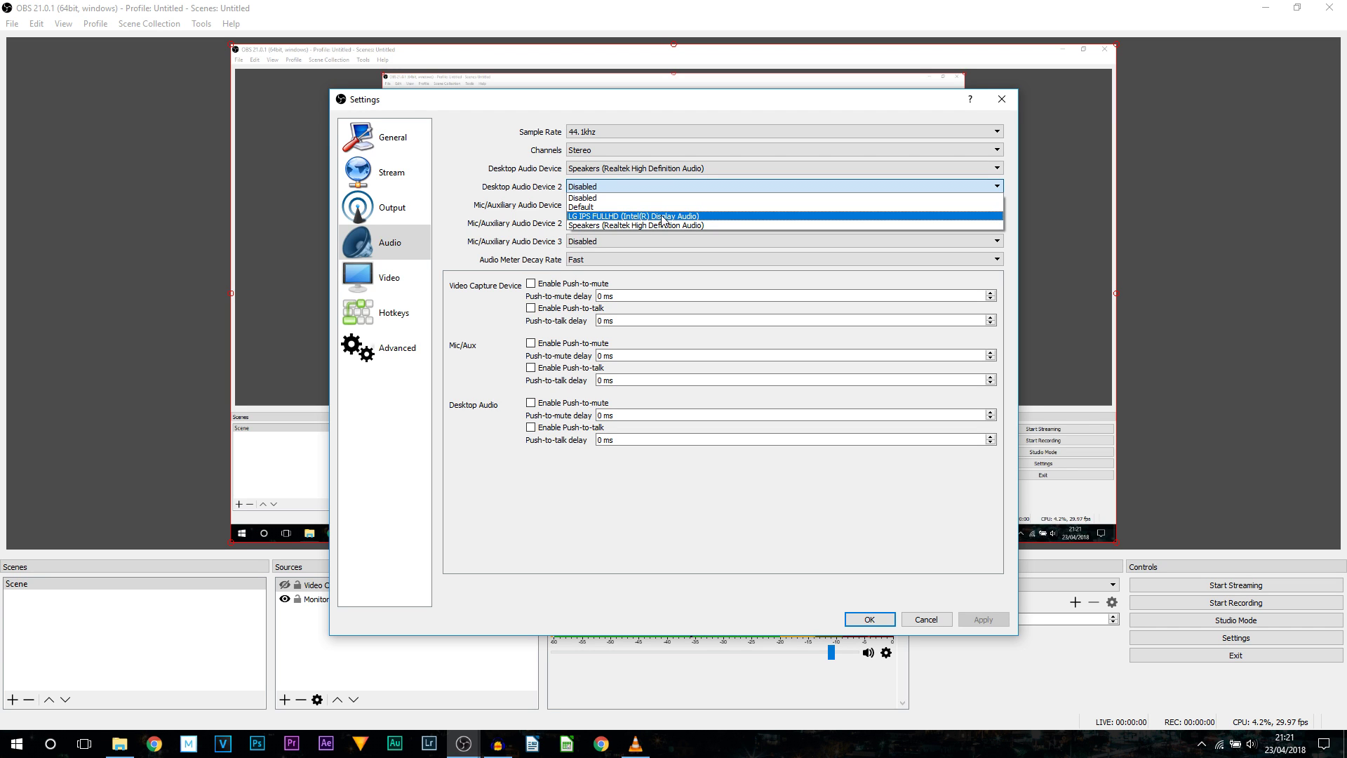
{"action": "left_click", "coordinate": [684, 218]}
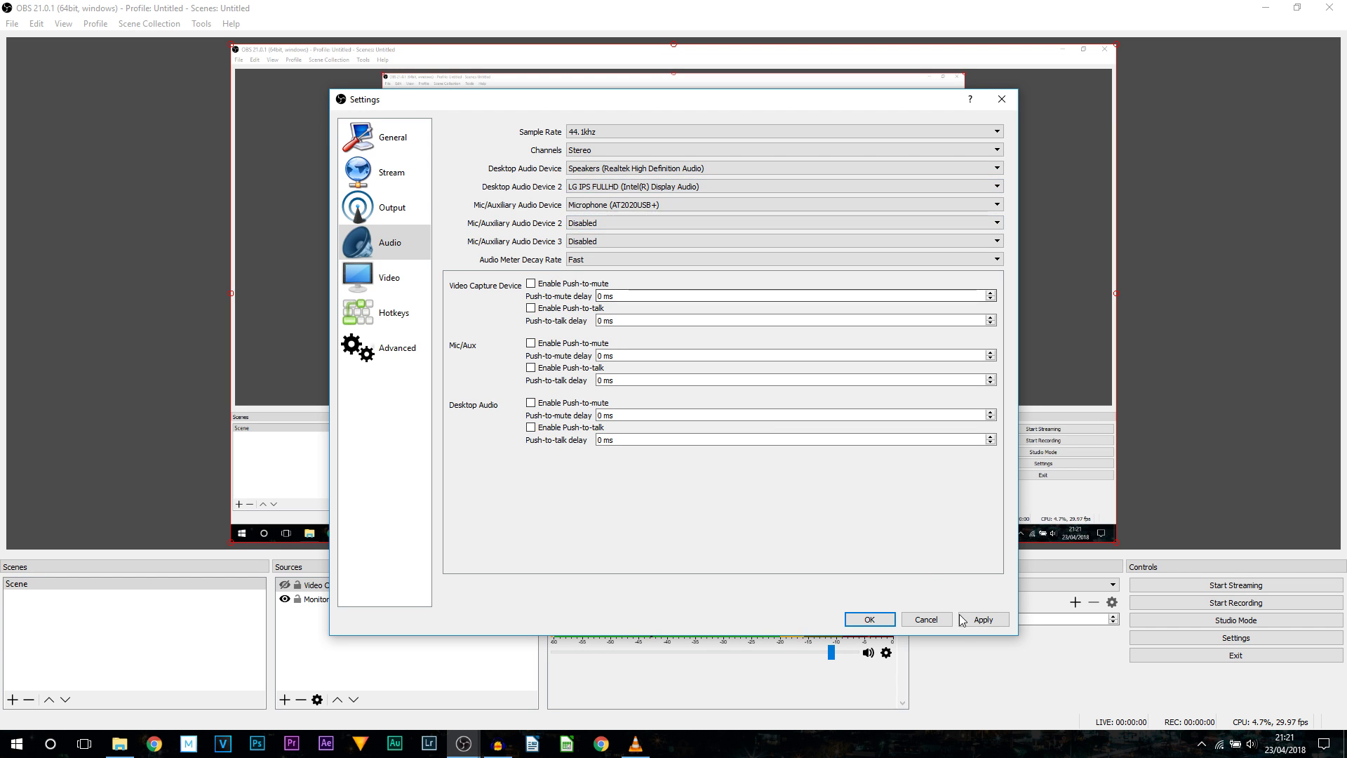
{"action": "left_click", "coordinate": [881, 621]}
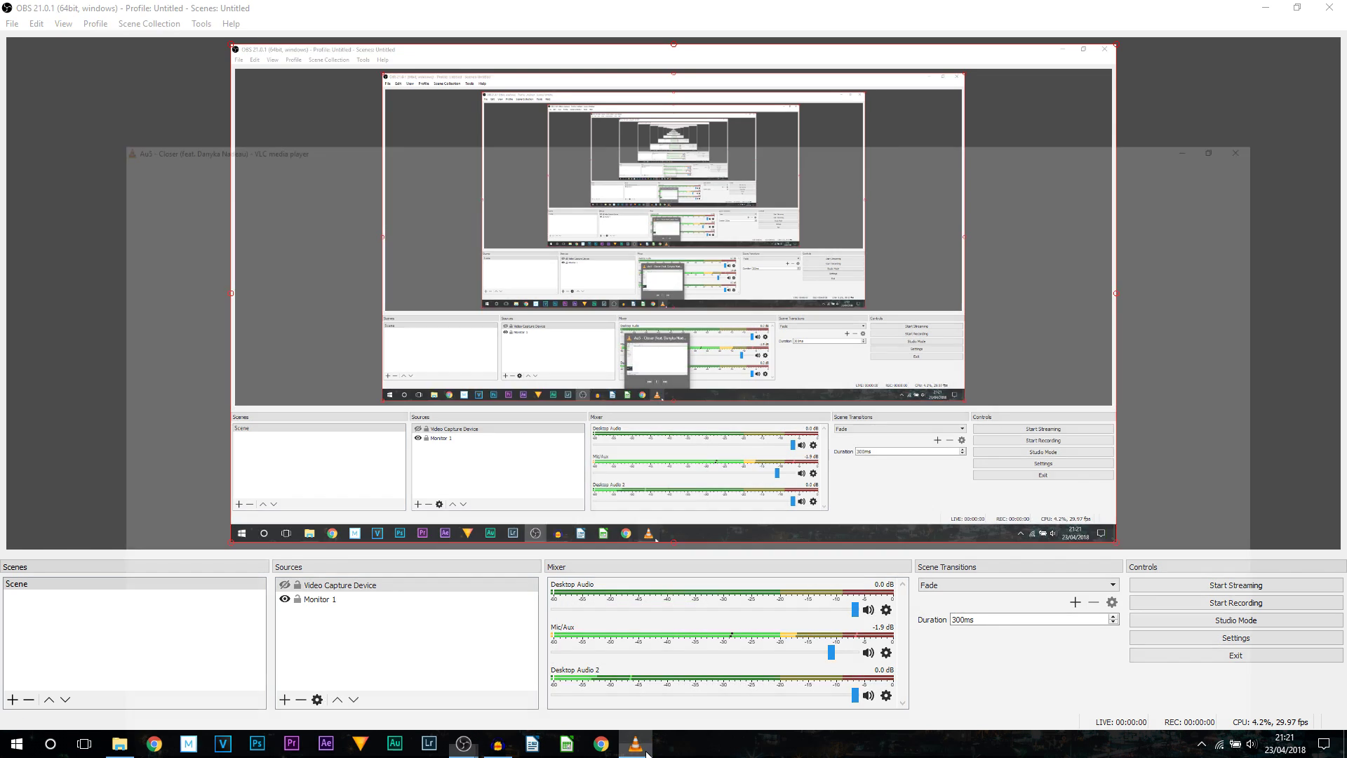
Step: Raise VLC's volume from 59% to 125% and minimize the player
{"action": "left_click", "coordinate": [636, 744]}
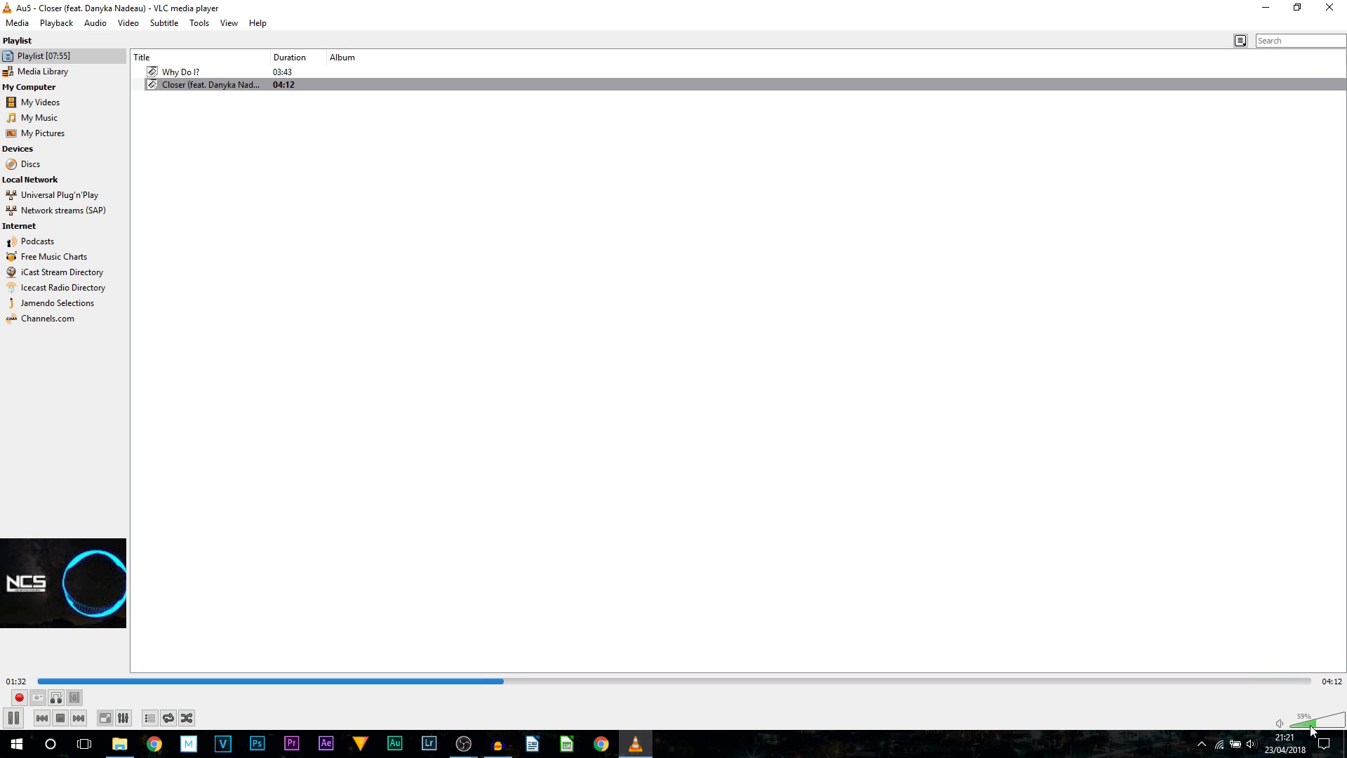
{"action": "mouse_move", "coordinate": [1312, 730]}
{"action": "left_mouse_down"}
{"action": "mouse_move", "coordinate": [1337, 730]}
{"action": "mouse_move", "coordinate": [1323, 725]}
{"action": "left_mouse_up"}
{"action": "left_click", "coordinate": [1266, 8]}
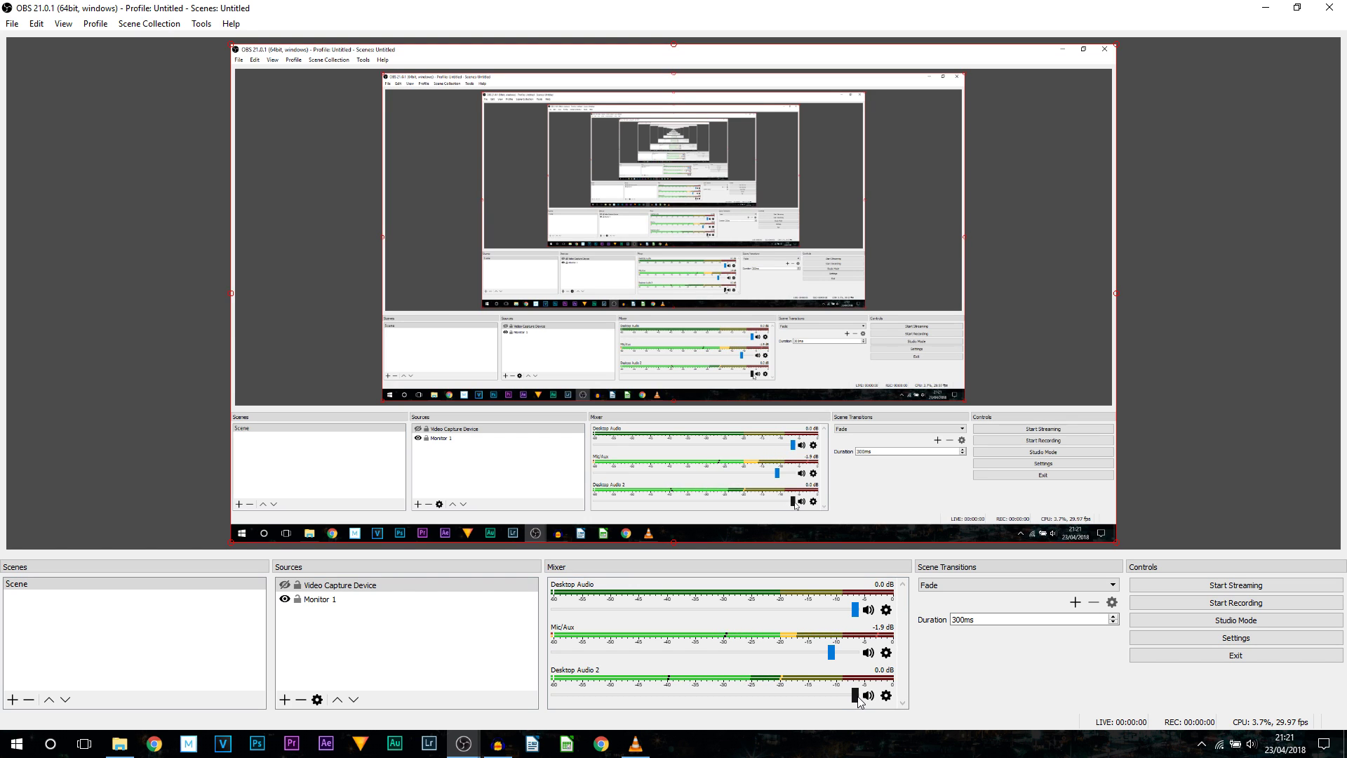
Step: Drag the Desktop Audio 2 mixer fader down from 0.0 dB to -10.0 dB
{"action": "left_click_drag", "start_coordinate": [859, 698], "coordinate": [644, 699]}
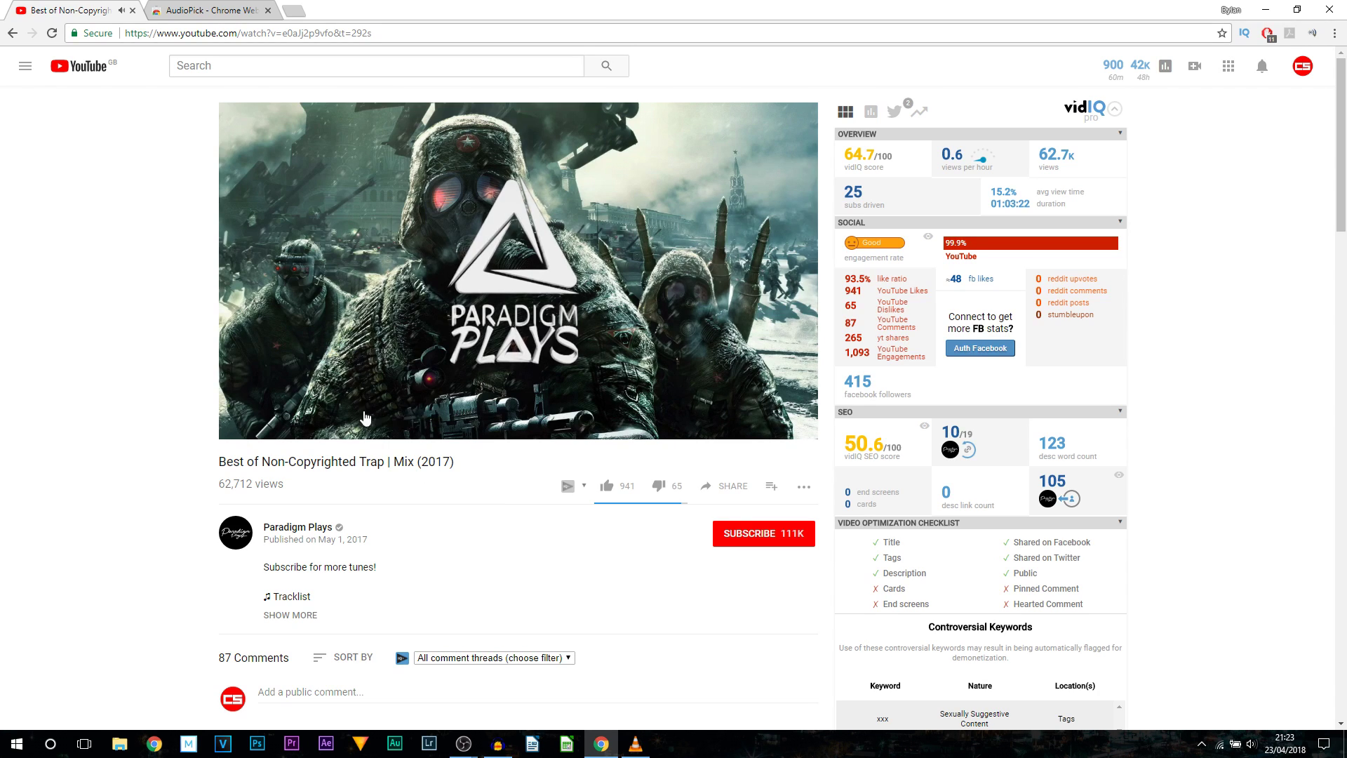
{"action": "mouse_move", "coordinate": [364, 425]}
{"action": "mouse_move", "coordinate": [304, 410]}
{"action": "left_click", "coordinate": [230, 8]}
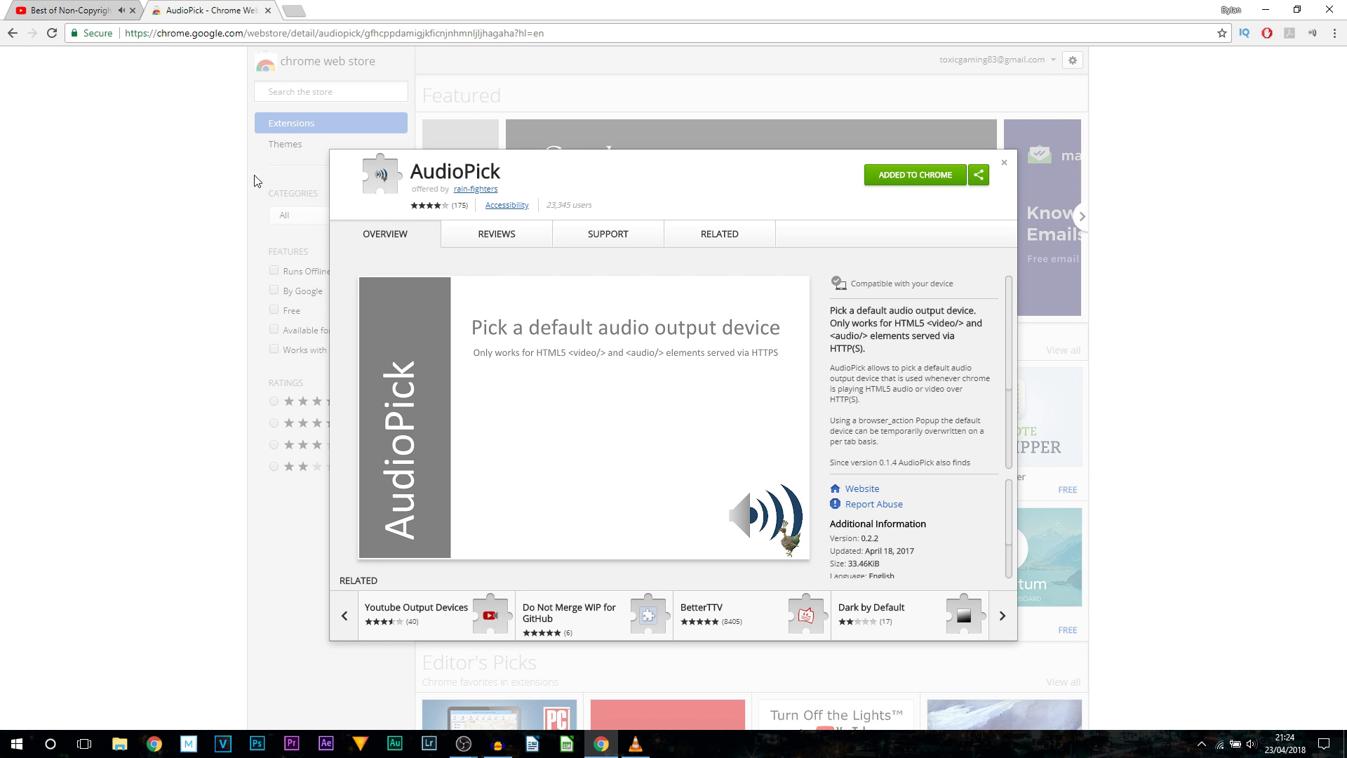
{"action": "left_click", "coordinate": [70, 10]}
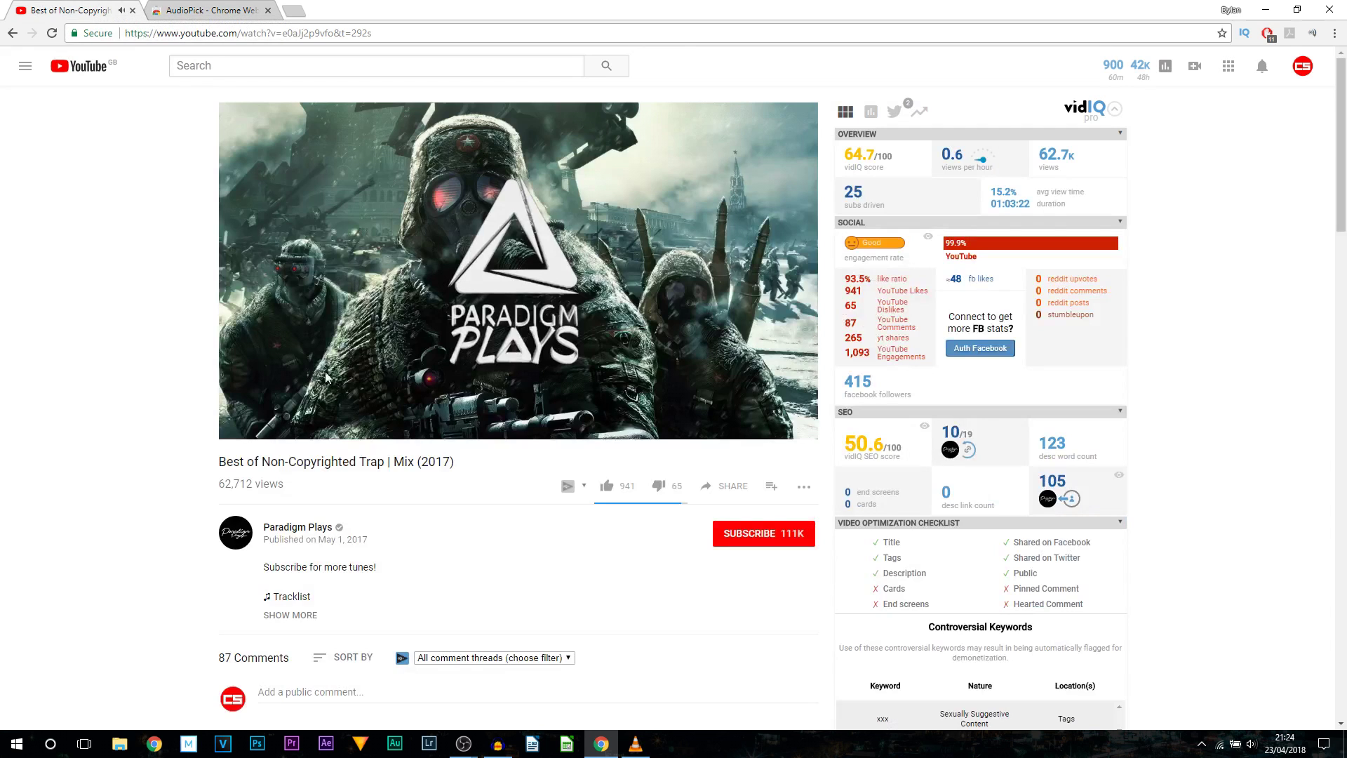
Step: Route the YouTube tab's audio to LG IPS FULLHD (Intel(R) Display Audio) using AudioPick
{"action": "left_click", "coordinate": [1312, 34]}
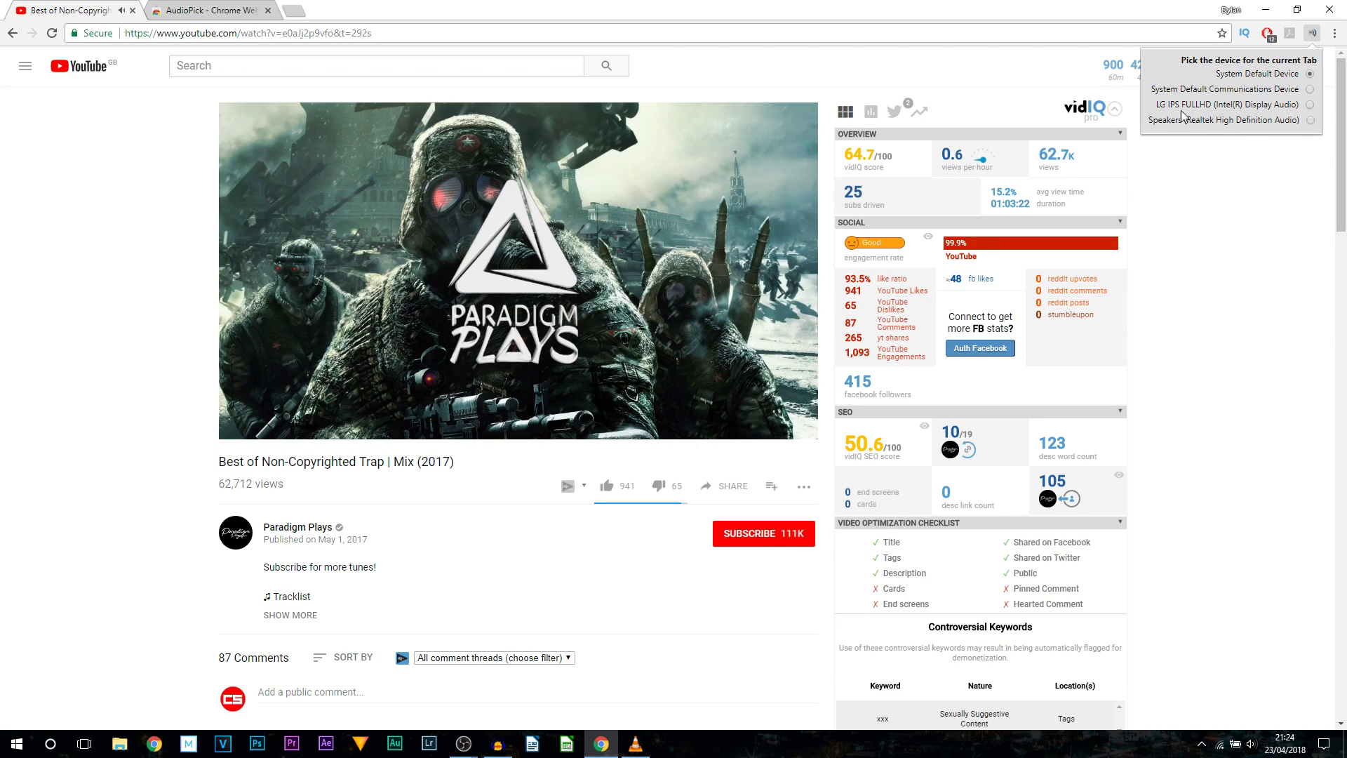
{"action": "left_click", "coordinate": [1310, 104]}
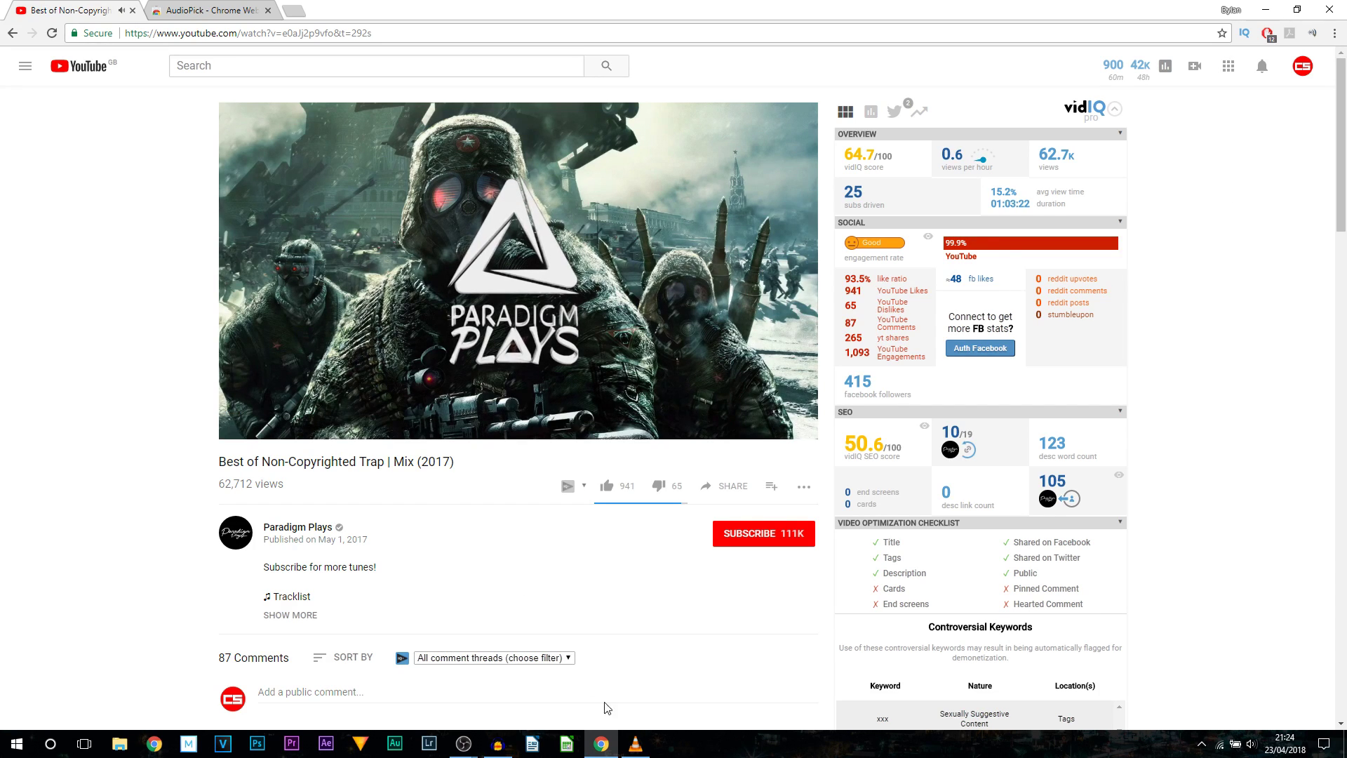
{"action": "mouse_move", "coordinate": [464, 744]}
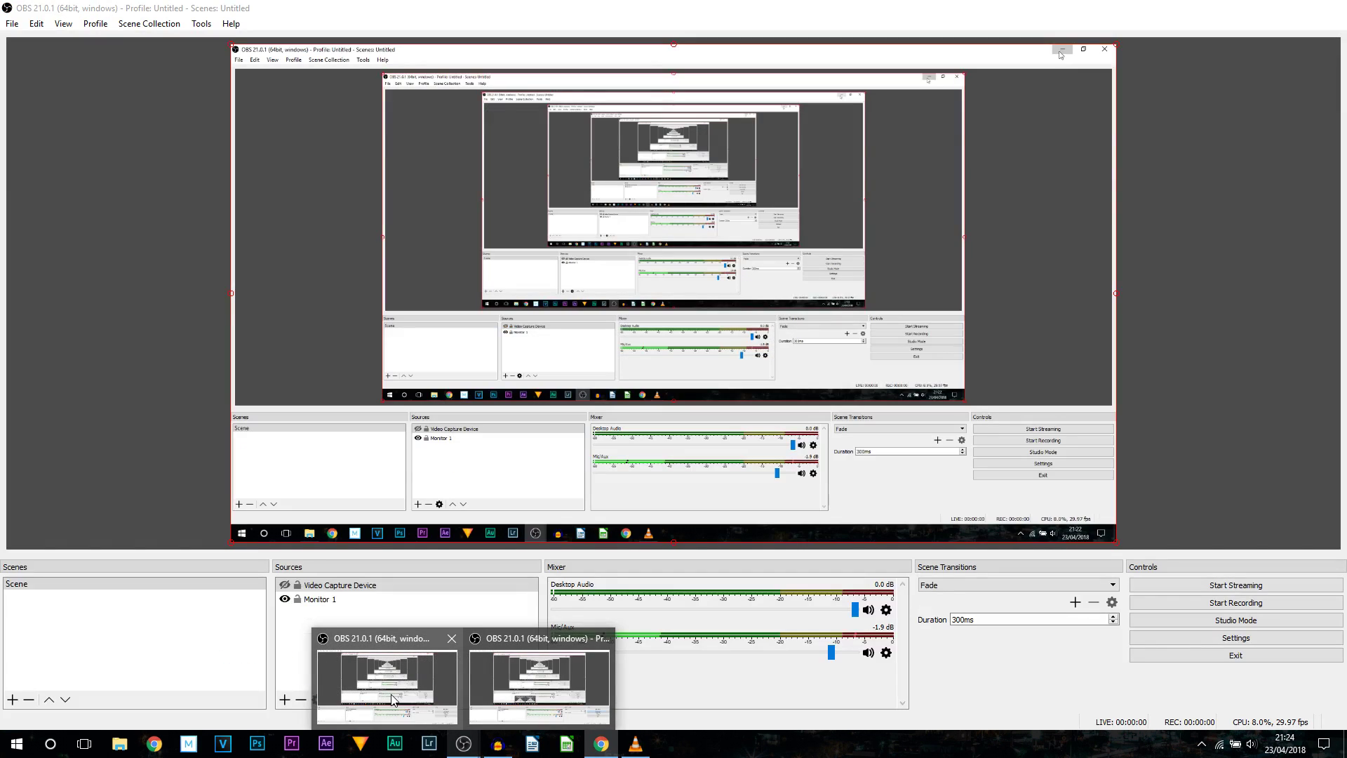
Step: In OBS Audio settings, set Desktop Audio Device 2 to LG IPS FULLHD and apply
{"action": "left_click", "coordinate": [392, 698]}
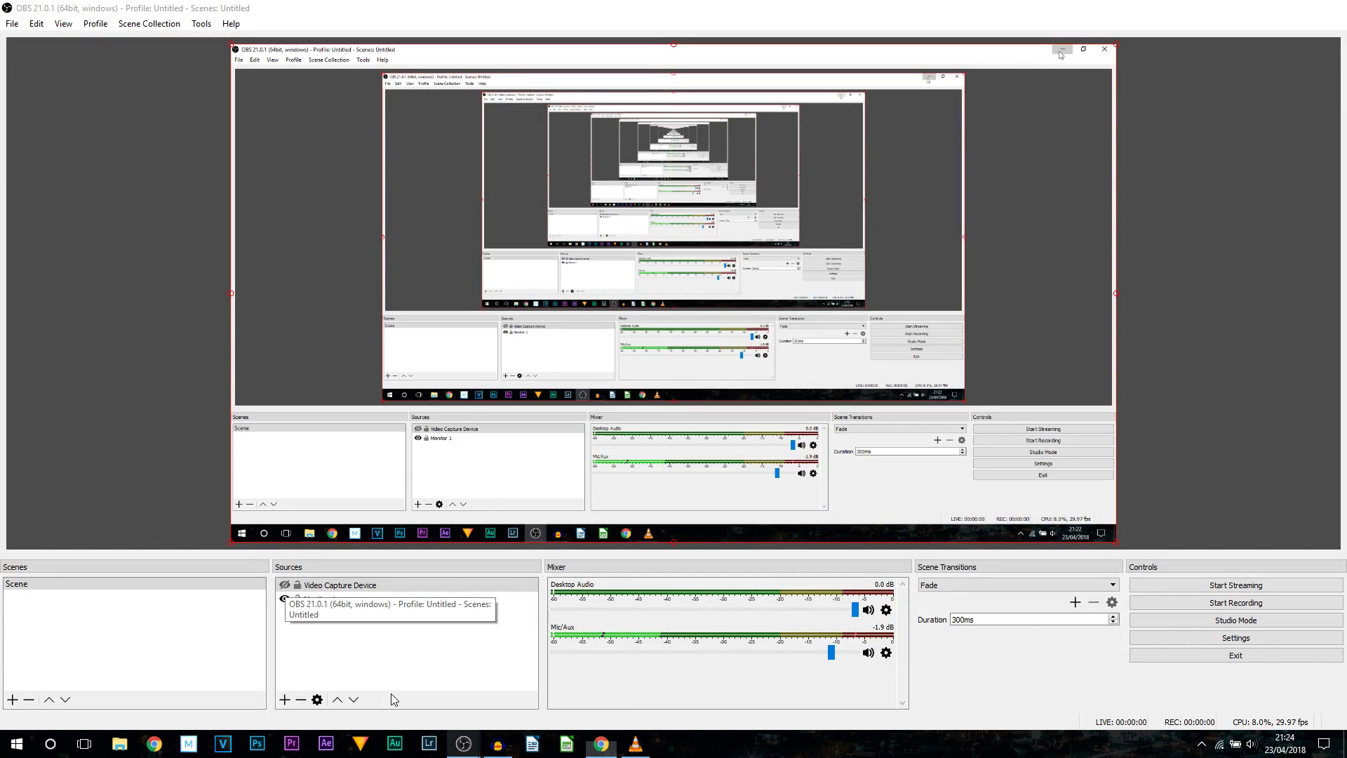
{"action": "left_click", "coordinate": [1183, 640]}
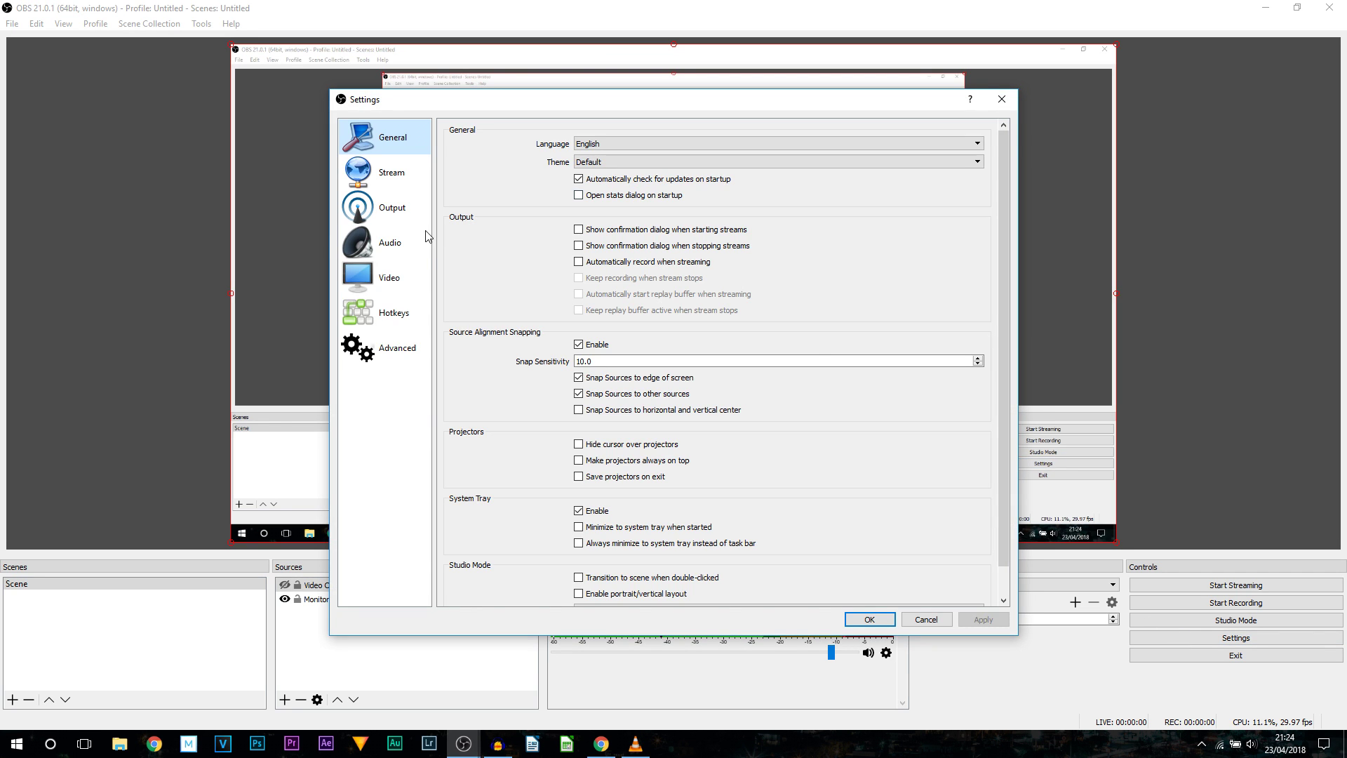
{"action": "left_click", "coordinate": [398, 243]}
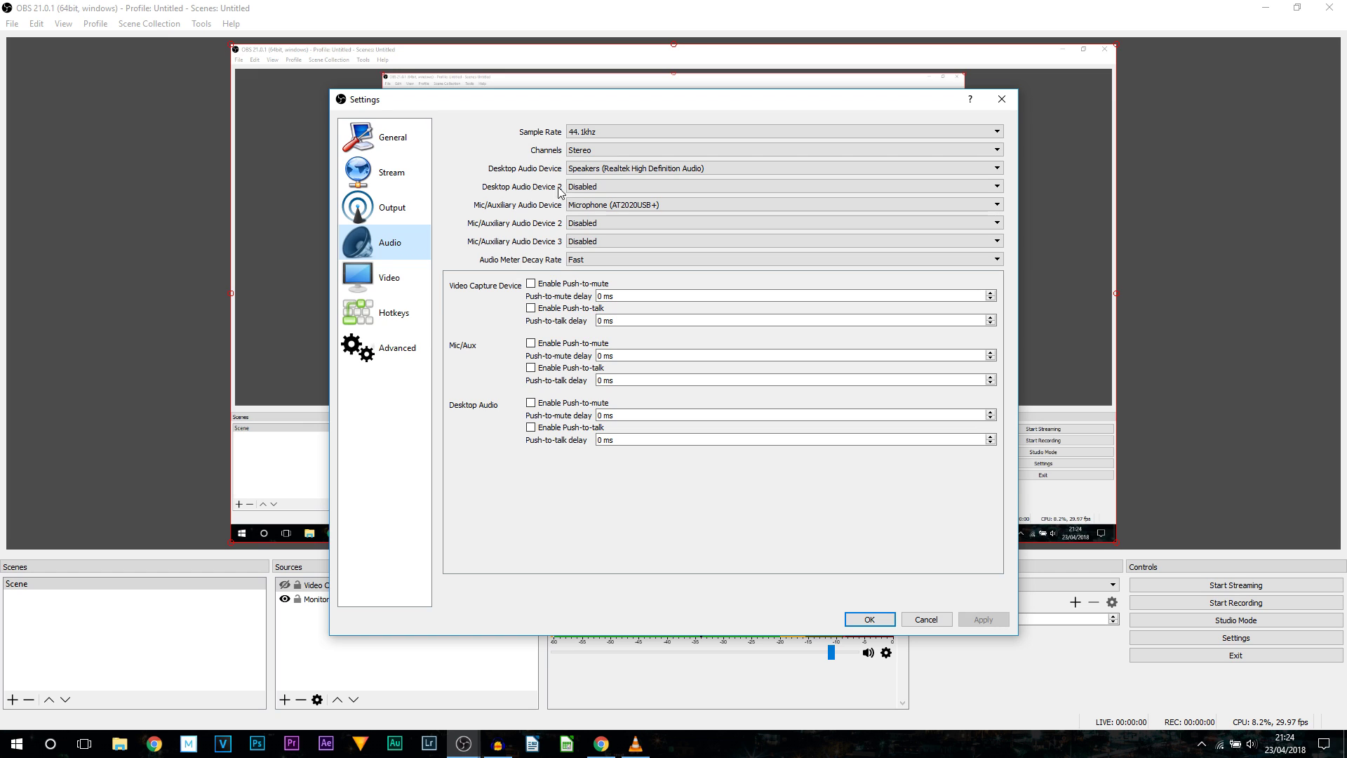
{"action": "left_click", "coordinate": [596, 188]}
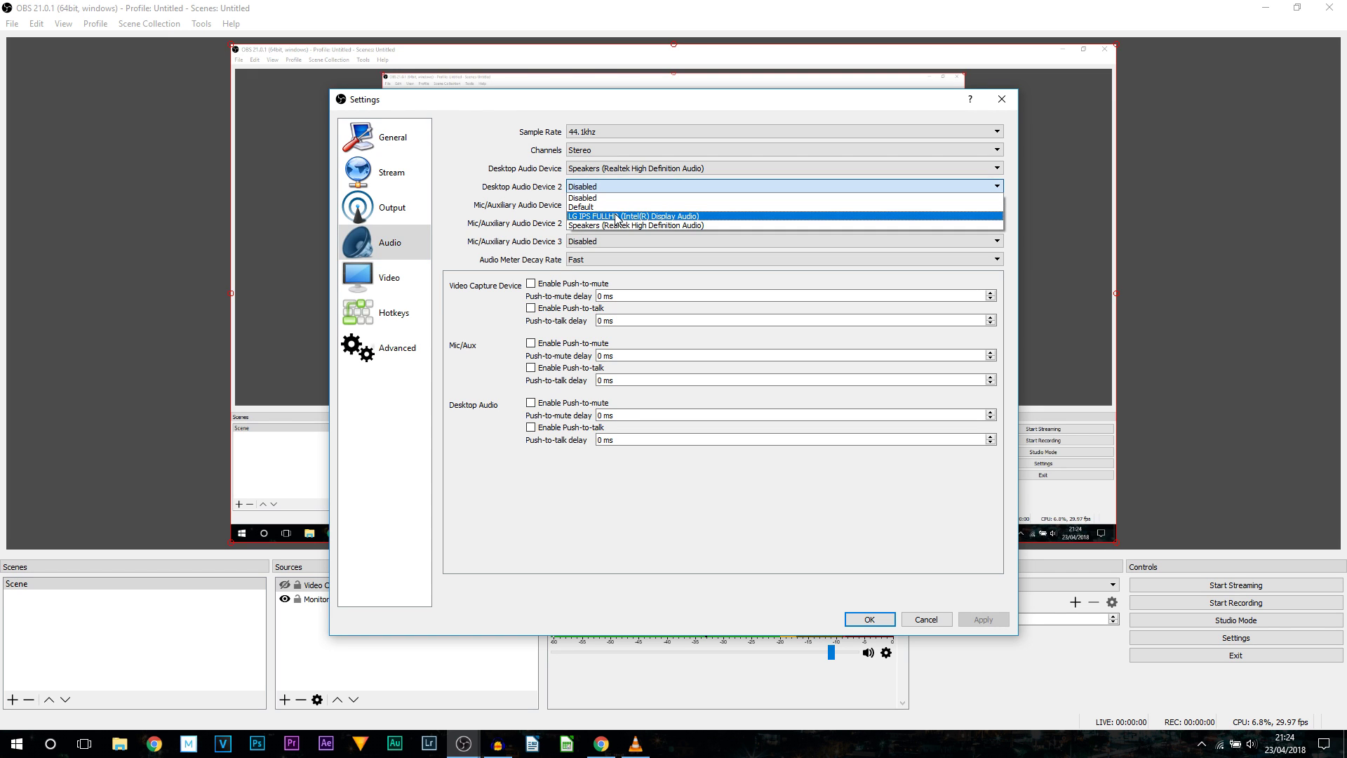
{"action": "left_click", "coordinate": [596, 216]}
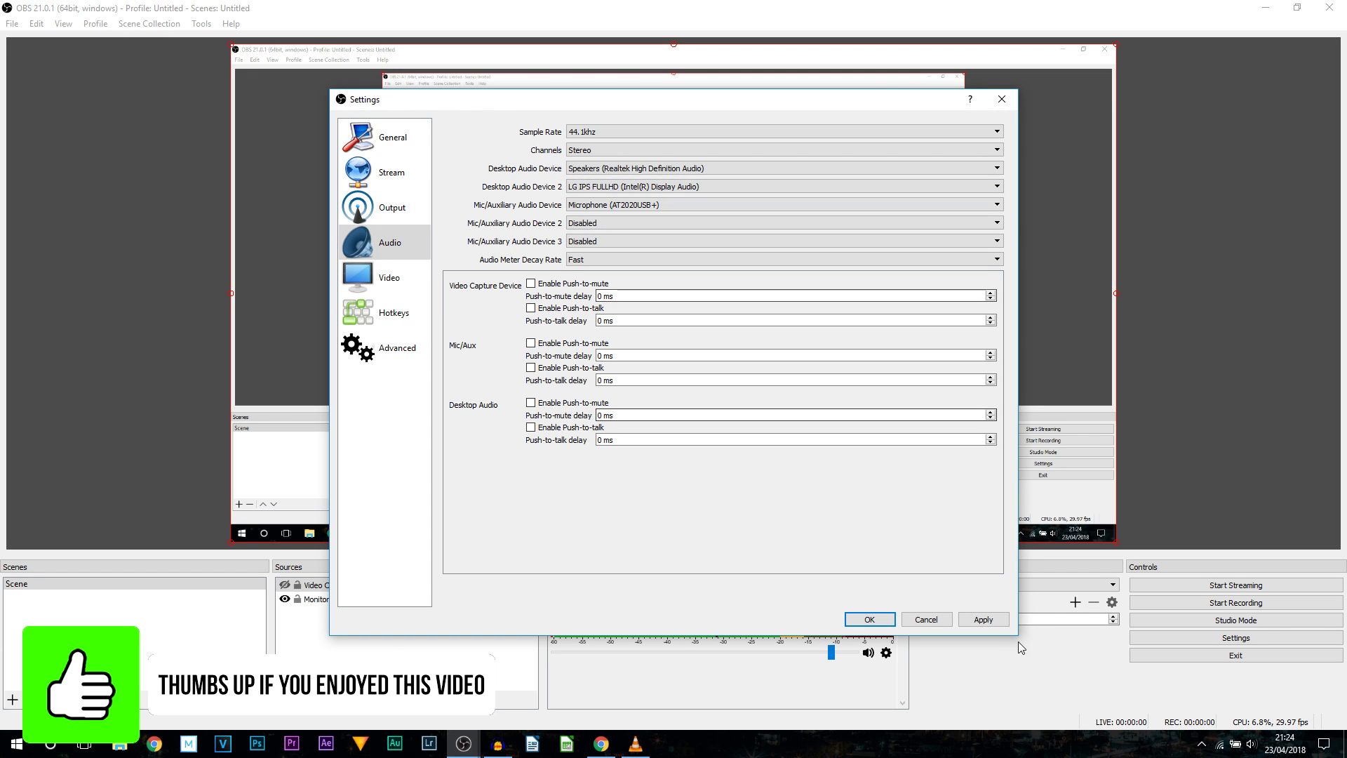
{"action": "left_click", "coordinate": [1001, 619]}
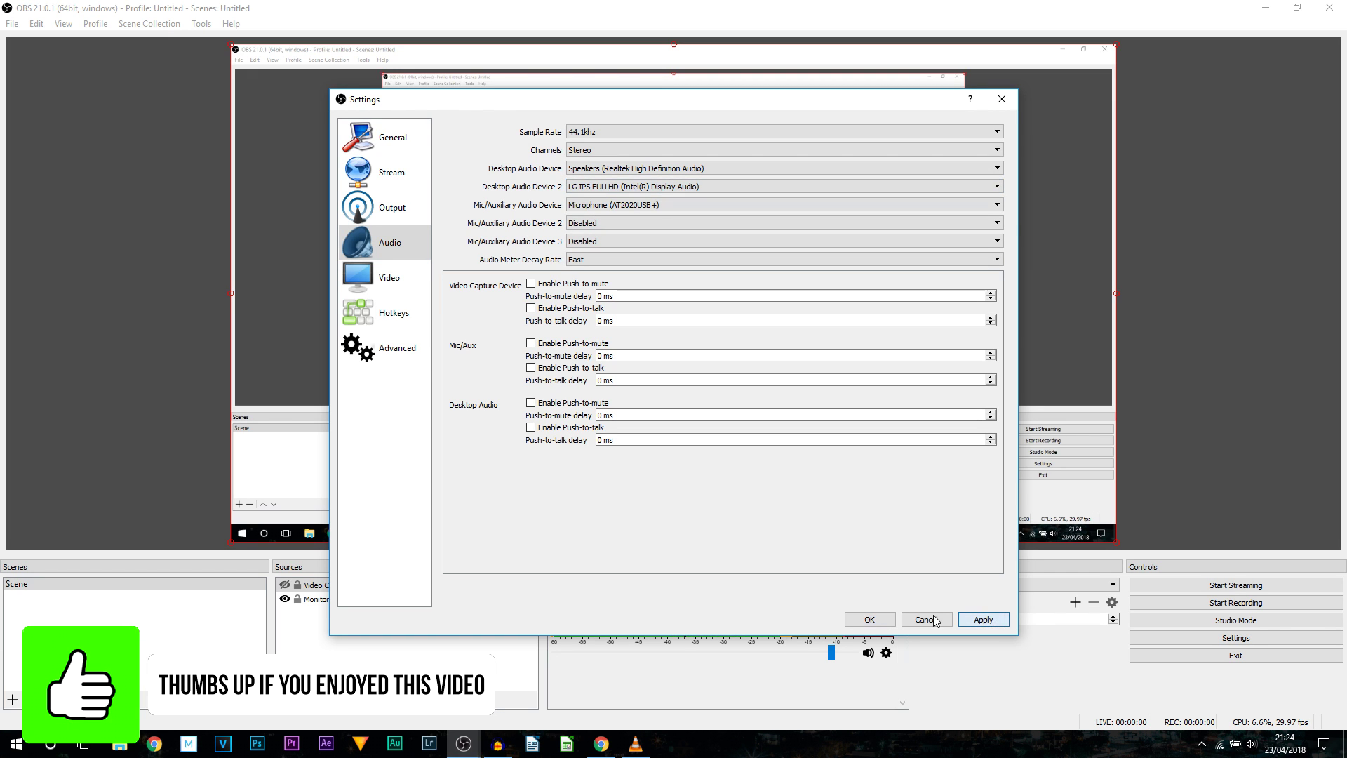
{"action": "left_click", "coordinate": [871, 619]}
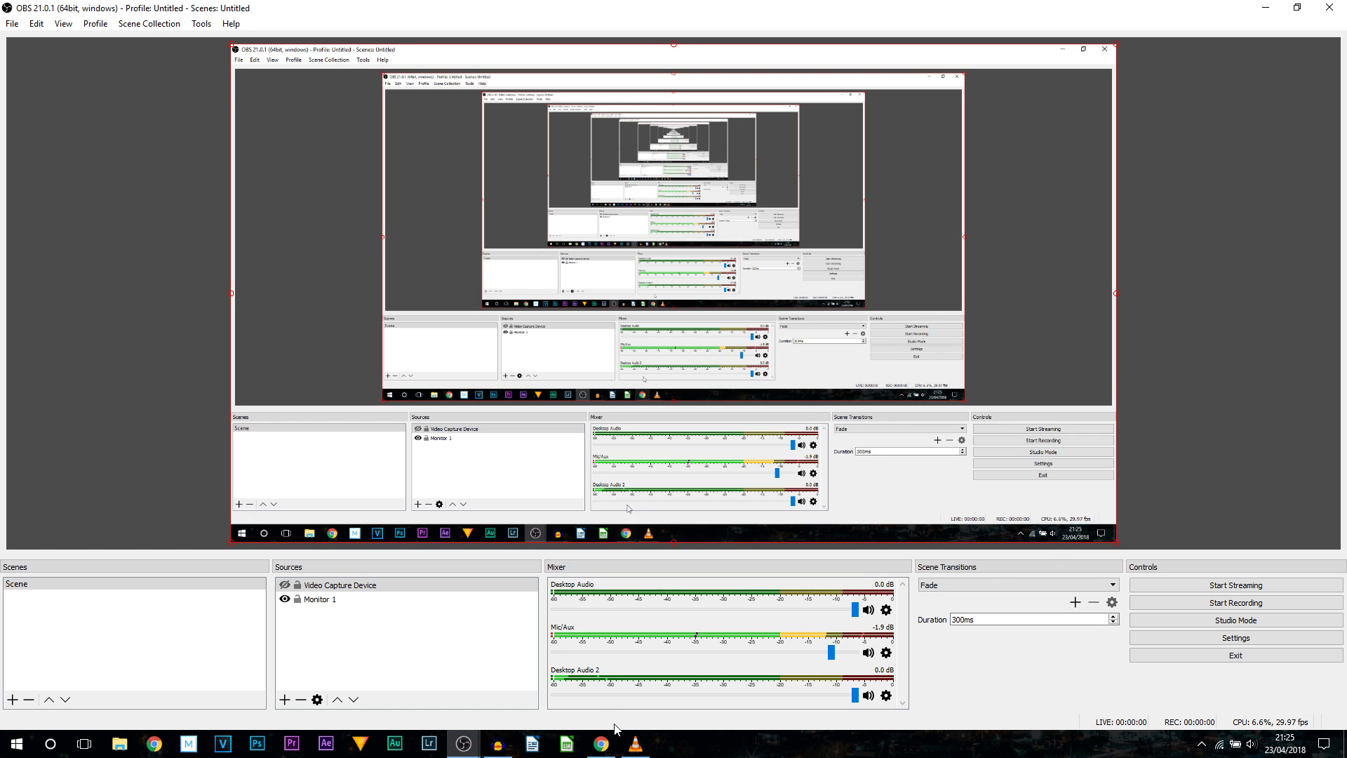
{"action": "left_click", "coordinate": [602, 744]}
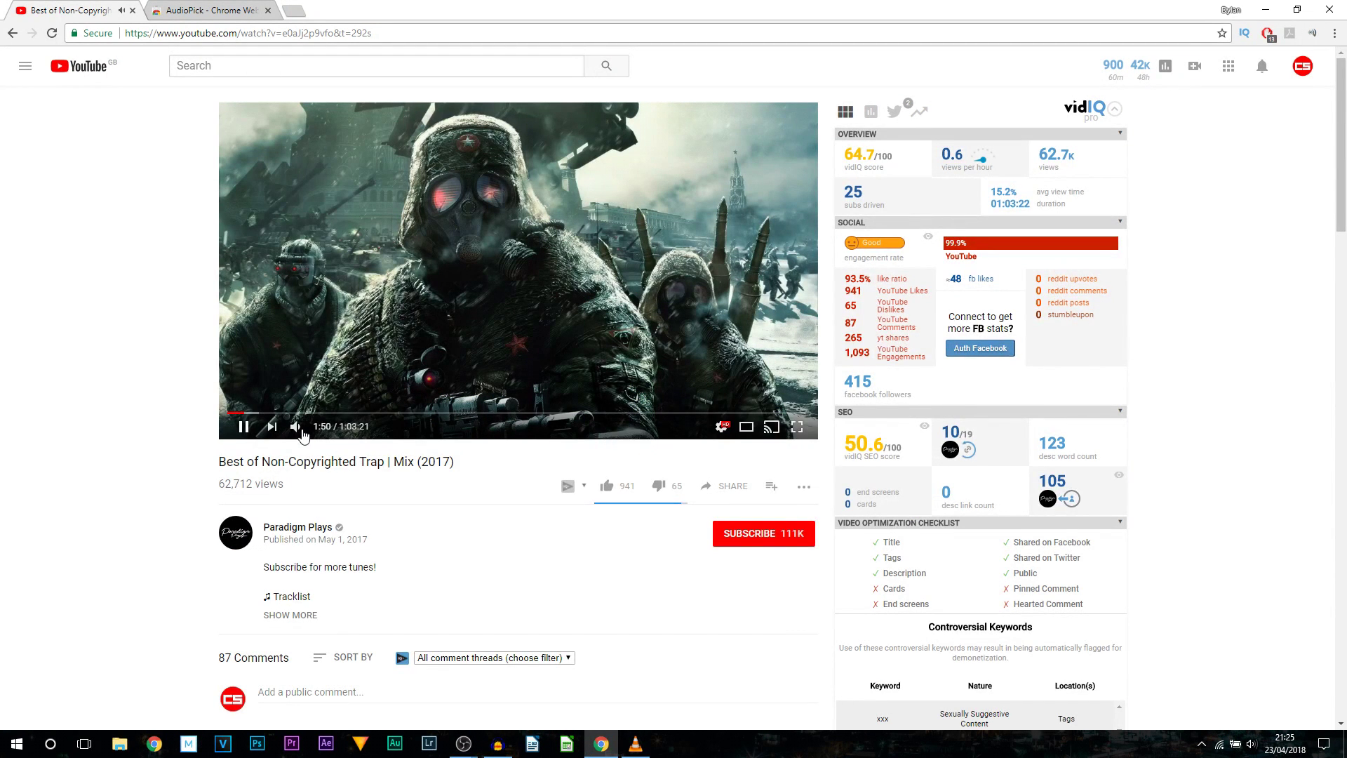
{"action": "mouse_move", "coordinate": [313, 435]}
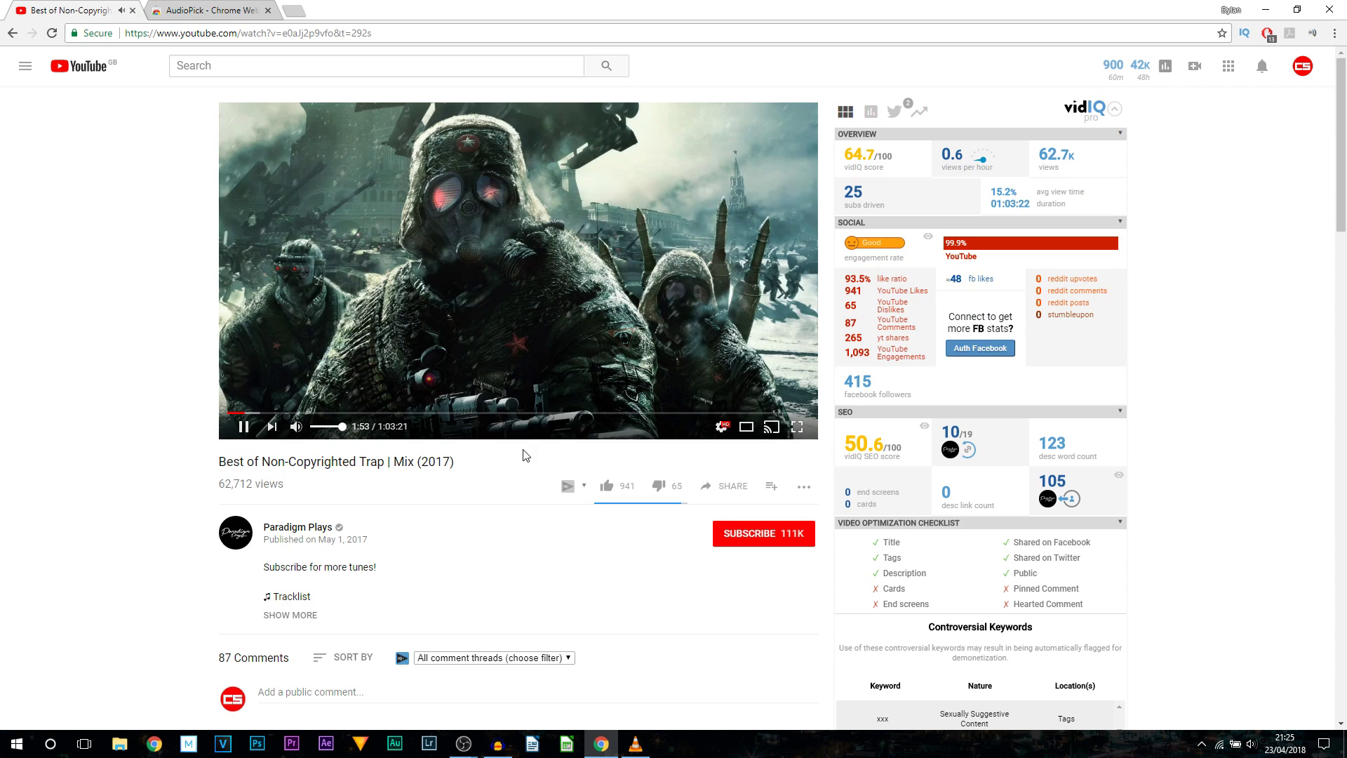
{"action": "left_click", "coordinate": [1266, 10]}
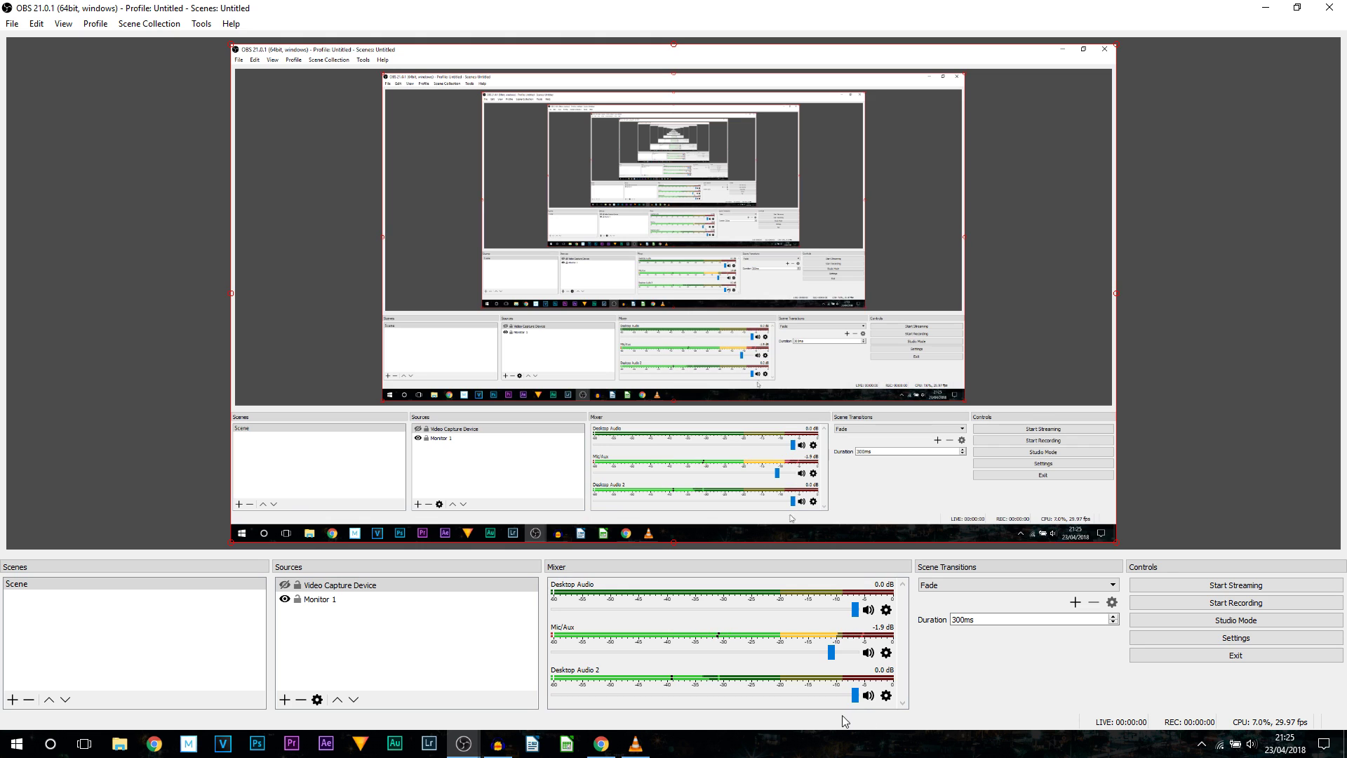
Step: Drag the Desktop Audio 2 mixer fader down from 0.0 dB to -16.5 dB
{"action": "left_click_drag", "start_coordinate": [856, 702], "coordinate": [718, 702]}
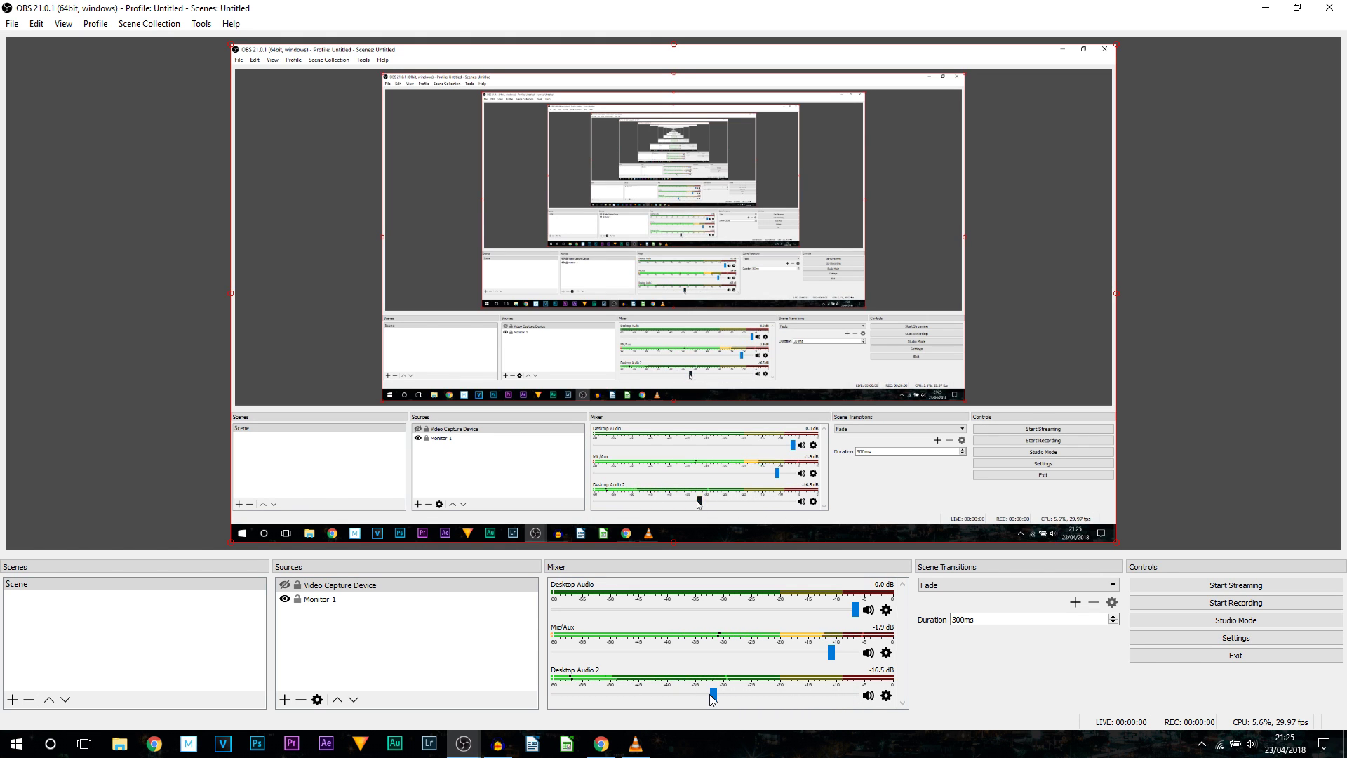